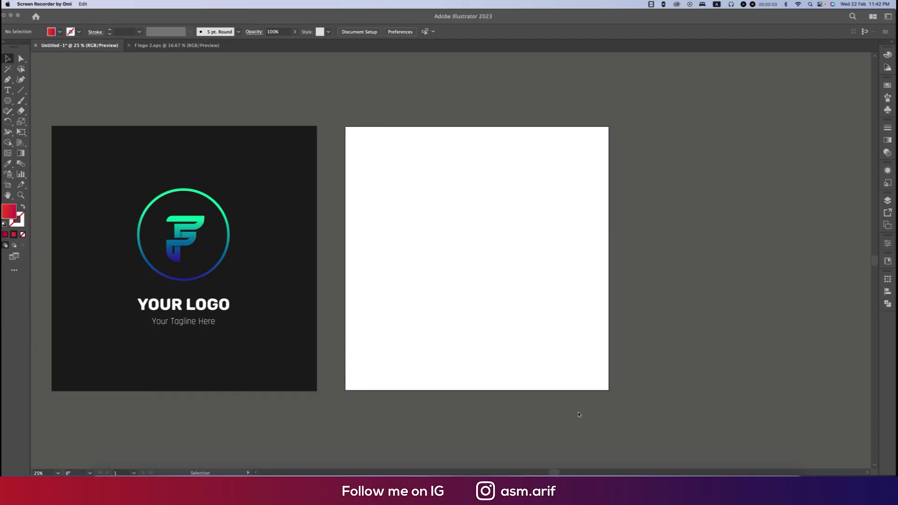
left_click(411, 262)
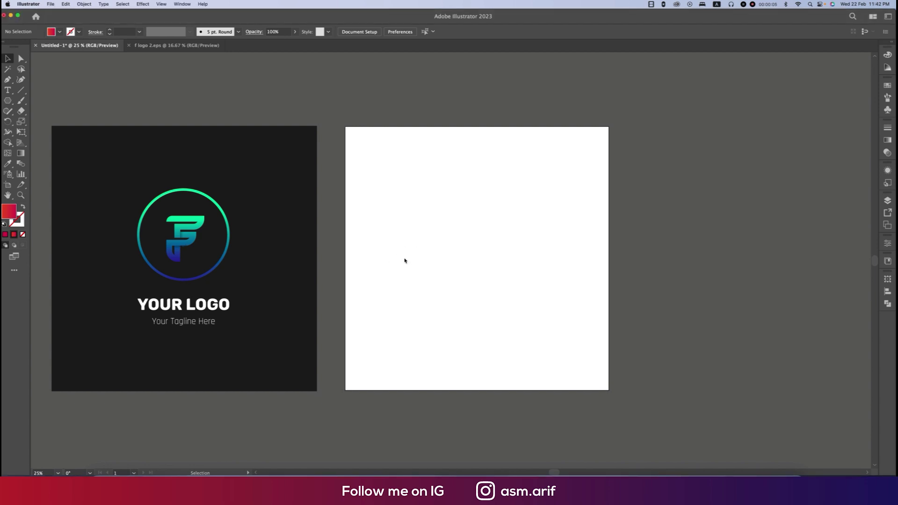
left_click(192, 231)
left_click(448, 268)
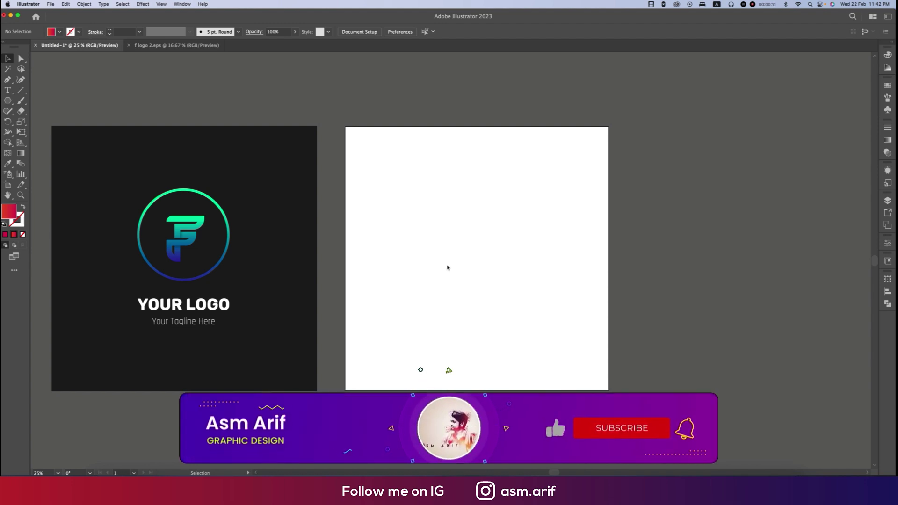
Draw a straight vertical line about 1282 px long on the empty white artboard with the Line Segment tool.
left_click(20, 90)
left_click_drag(396, 174, 407, 341)
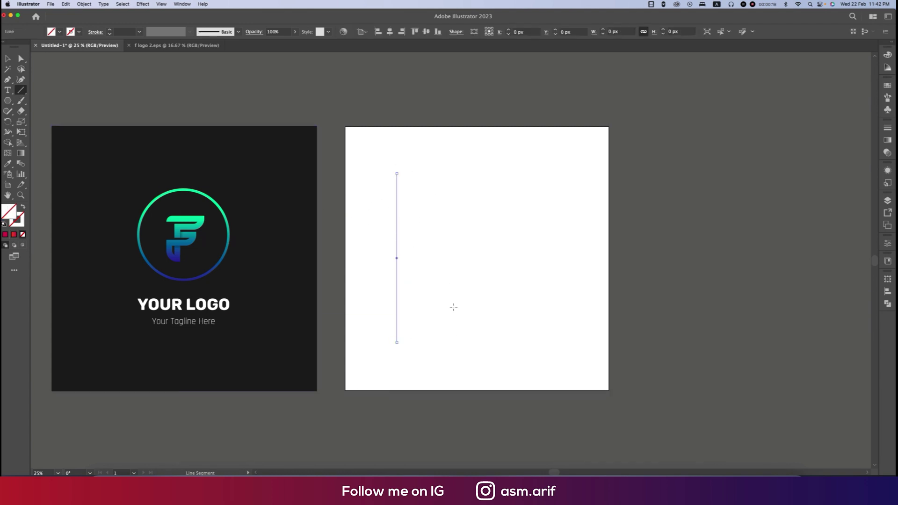
key("v")
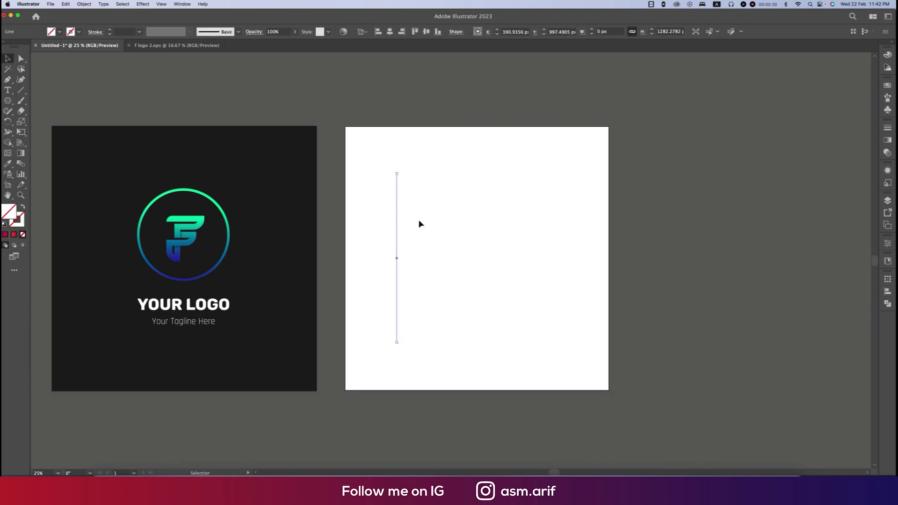
left_click_drag(398, 249, 403, 247)
key("super+z")
Give the vertical line a black stroke with a weight of 1 pt.
left_click(71, 31)
left_click(24, 50)
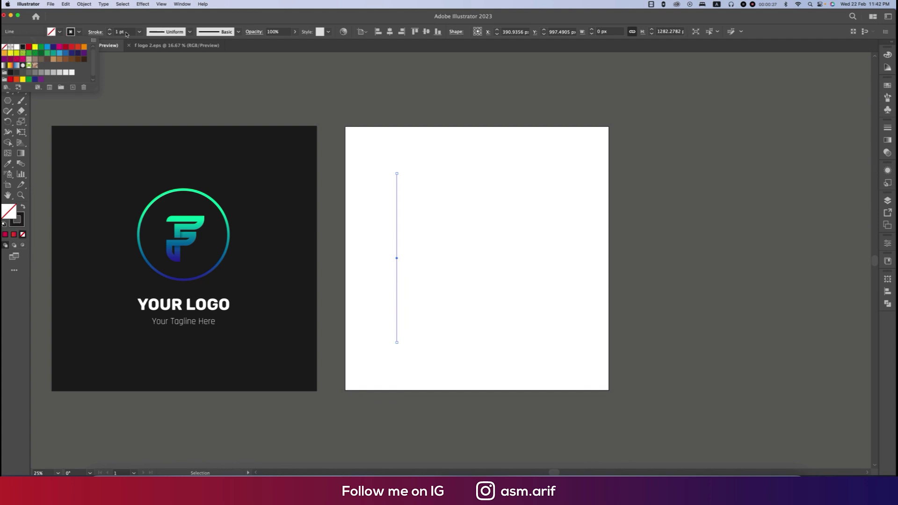
left_click(108, 33)
left_click(427, 208)
Duplicate the vertical line sideways by about 109 px and repeat the copy to make six evenly spaced lines.
left_click_drag(398, 242, 412, 243)
key("super+d")
key("super+d")
key("super+d")
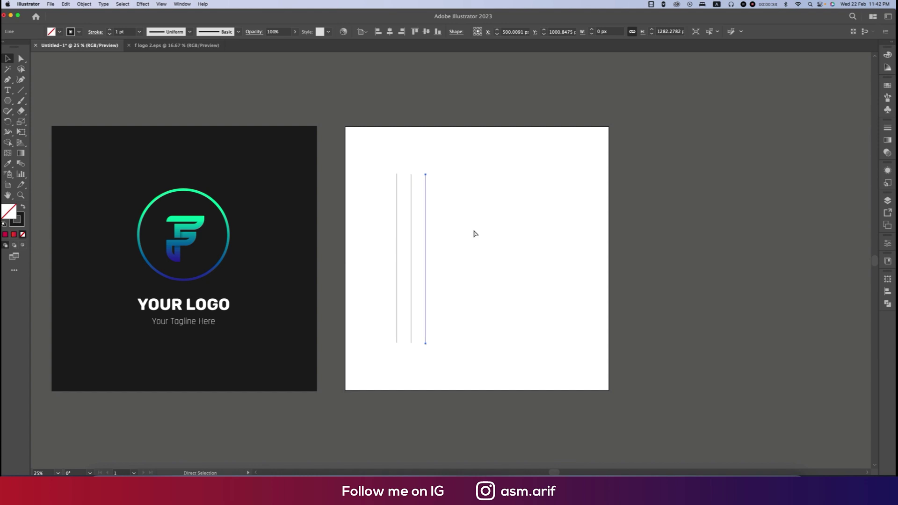
key("super+d")
key("super+d")
key("a")
key("Delete")
Copy the six vertical lines and rotate the copy 90° to form a crossing grid.
left_click_drag(508, 232, 351, 250)
key("super")
left_click_drag(471, 174, 521, 309)
Group all grid lines to centre them horizontally and vertically on the artboard, and ungroup them.
left_click_drag(381, 209, 545, 348)
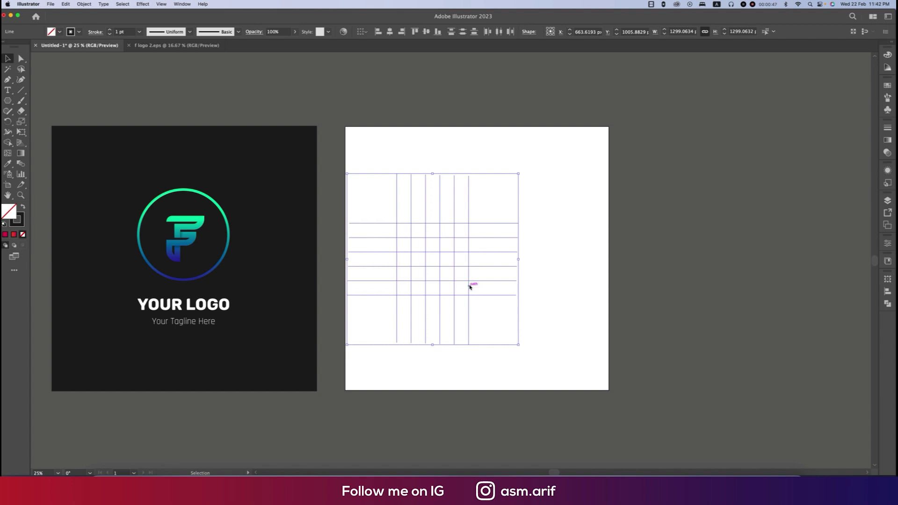
key("super+g")
left_click(426, 32)
left_click(389, 32)
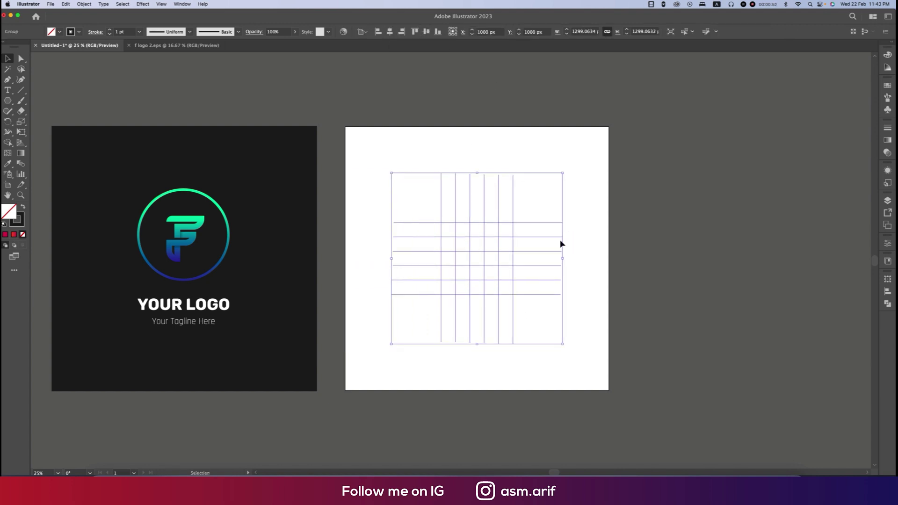
key("super")
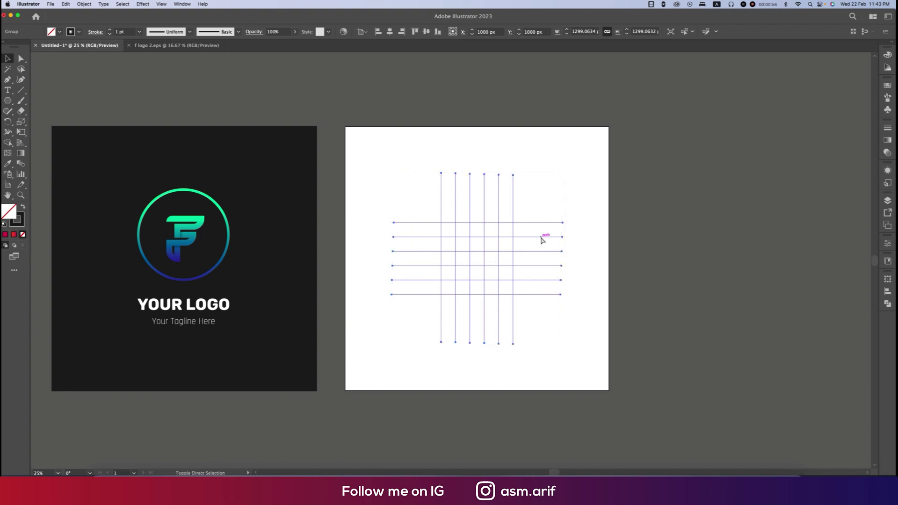
left_click(486, 261)
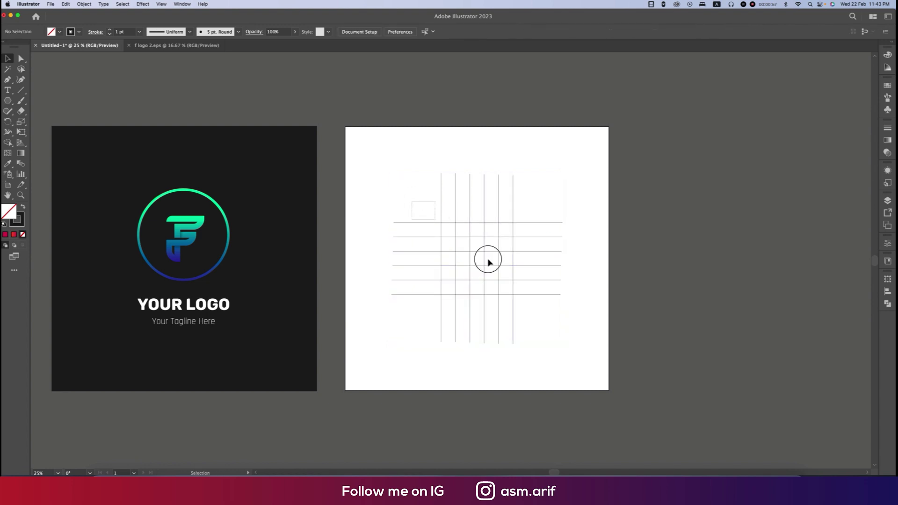
left_click(363, 201)
Trace an open, angular F-shaped path along the grid intersections with the Pen tool.
left_click(9, 81)
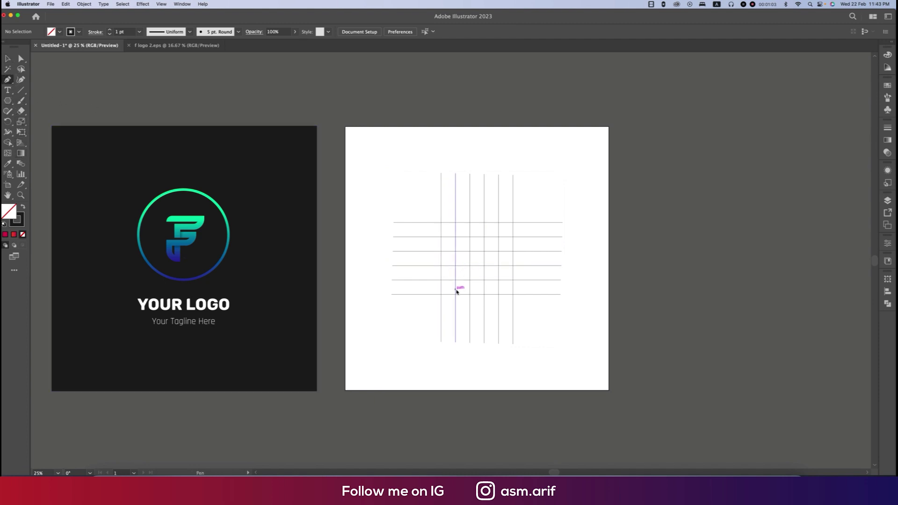
left_click(441, 222)
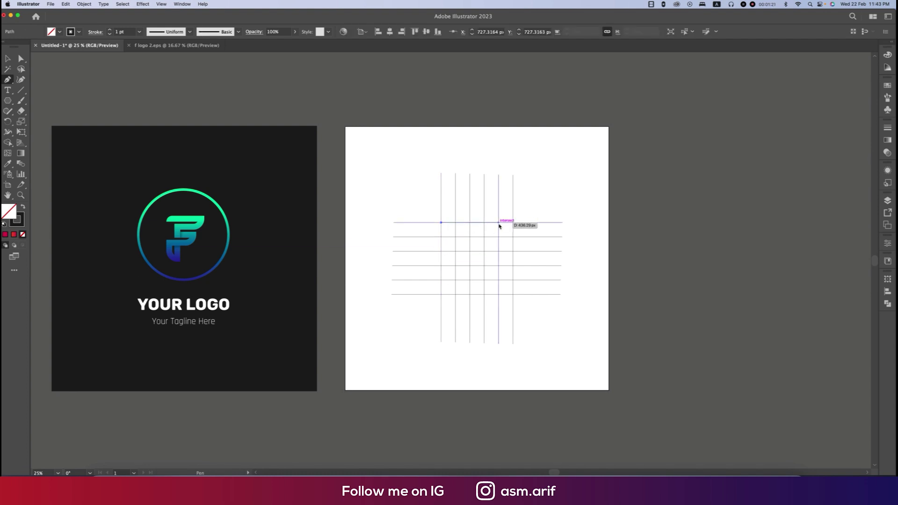
left_click(498, 223)
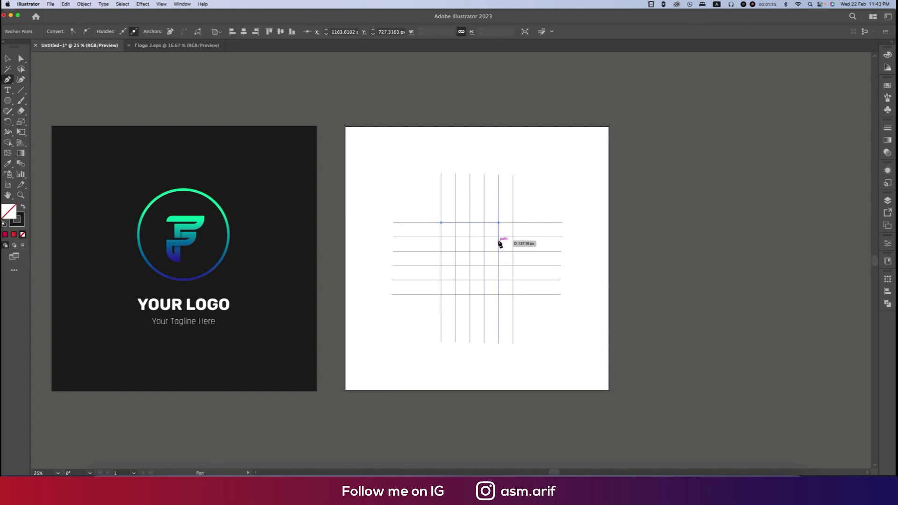
left_click(498, 237)
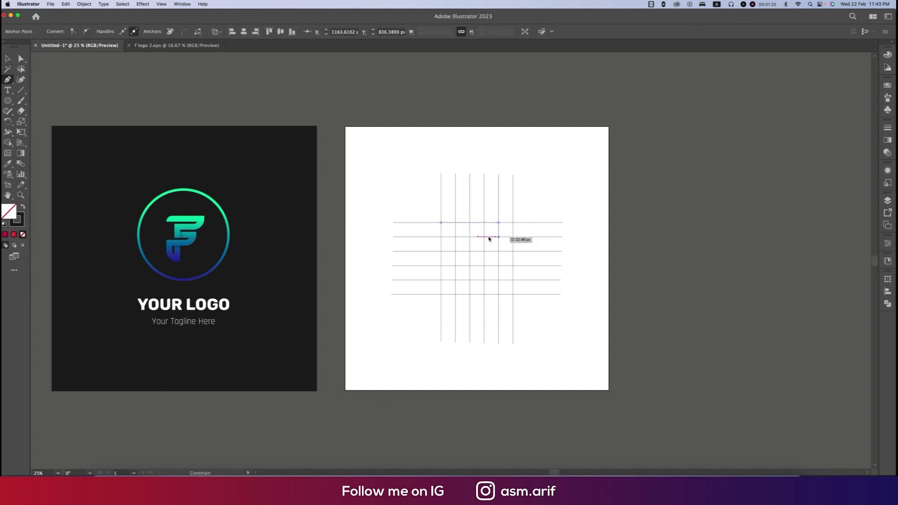
left_click(455, 237)
left_click(455, 251)
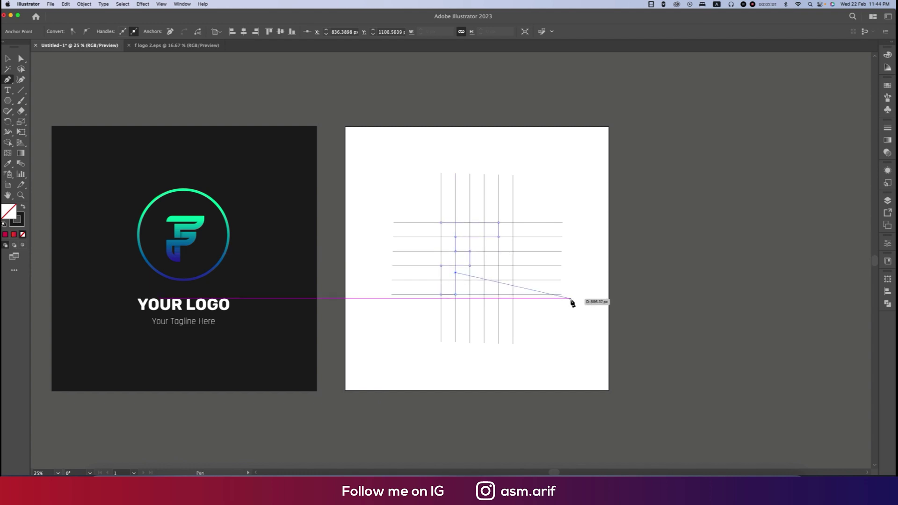
key("Escape")
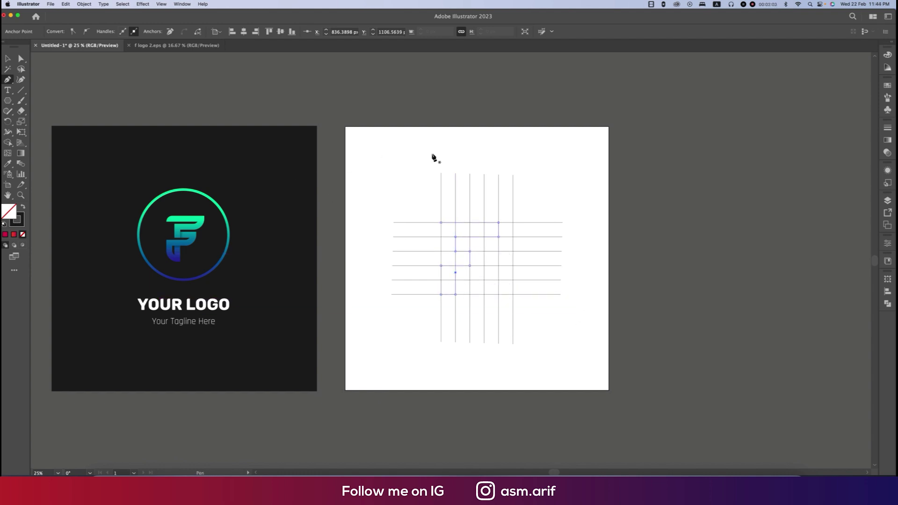
Delete the vertical and horizontal grid lines, keeping only the F-shaped path.
key("v")
left_click_drag(434, 160, 547, 196)
key("Delete")
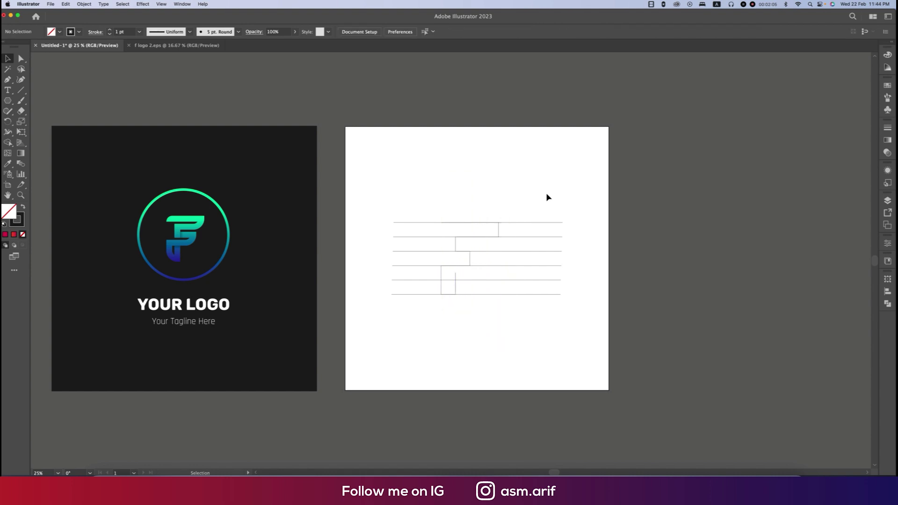
left_click_drag(541, 291, 540, 302)
key("Delete")
Select the F-shaped path and set its stroke weight to 64 pt.
left_click_drag(417, 196, 567, 369)
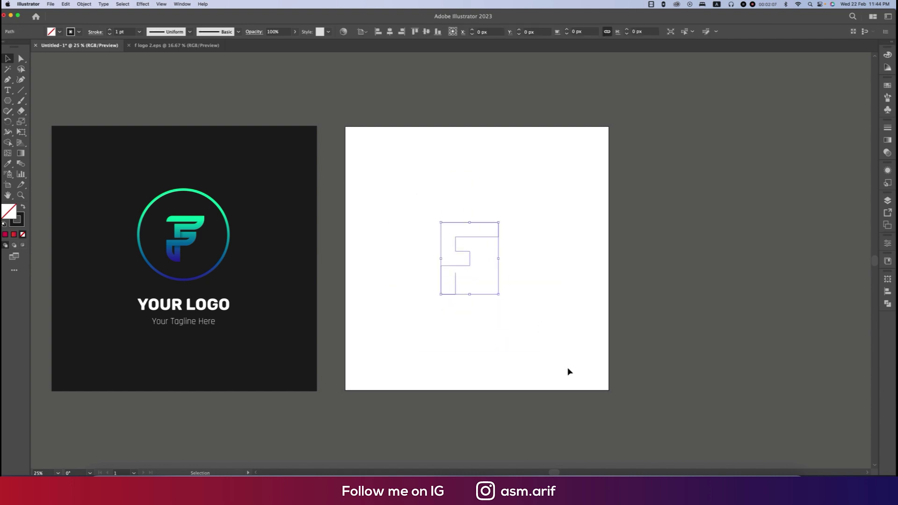
left_click(139, 32)
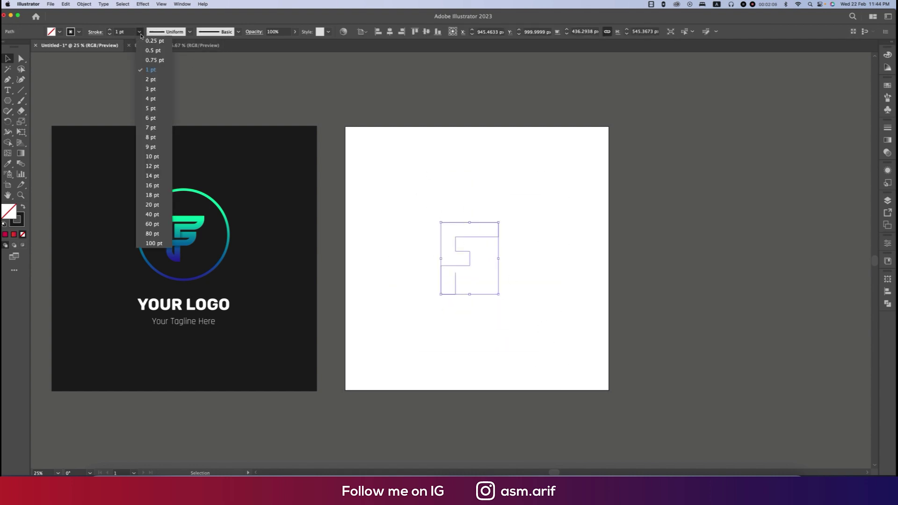
left_click(154, 243)
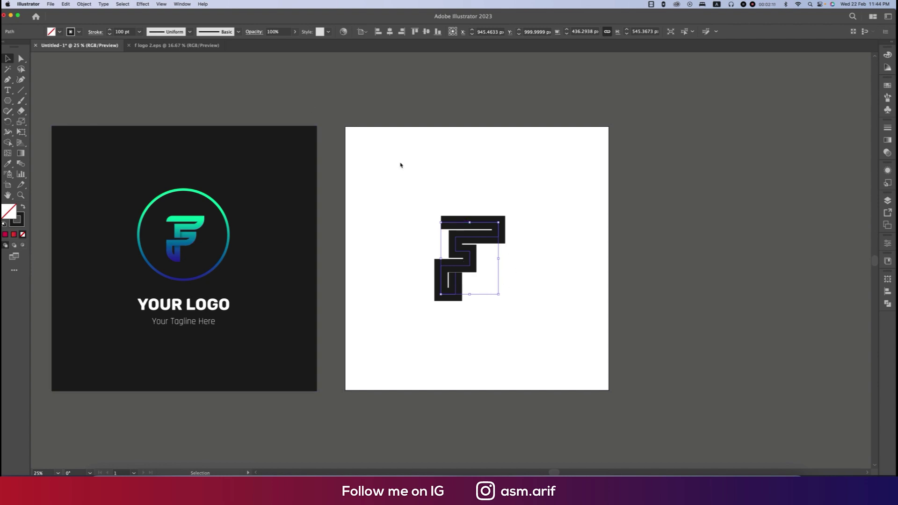
left_click(134, 34)
type("64")
key("Return")
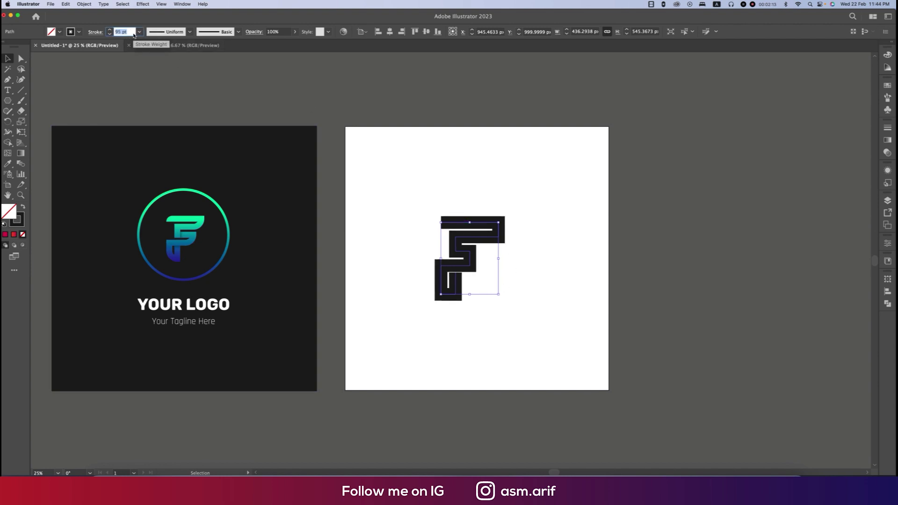
key("Up")
key("Down")
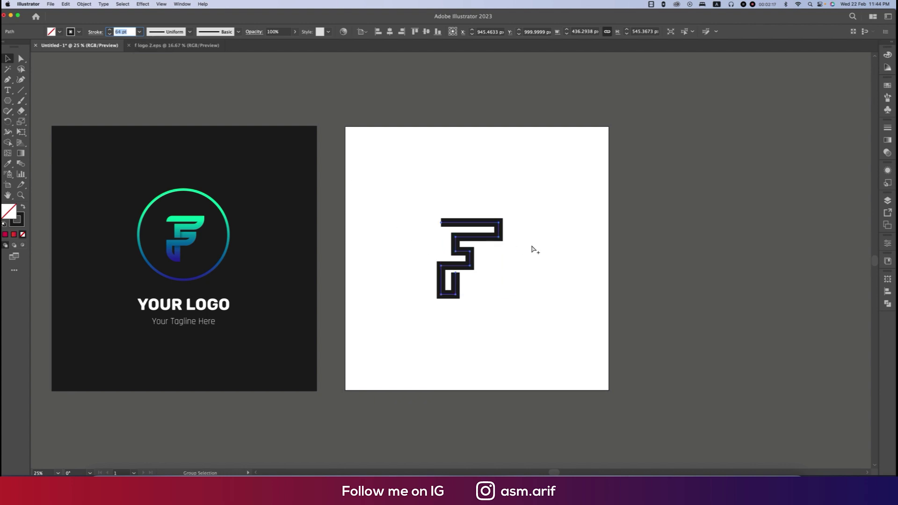
Apply a projecting cap to the ends of the F path's stroke.
scroll(531, 248, "up", 1)
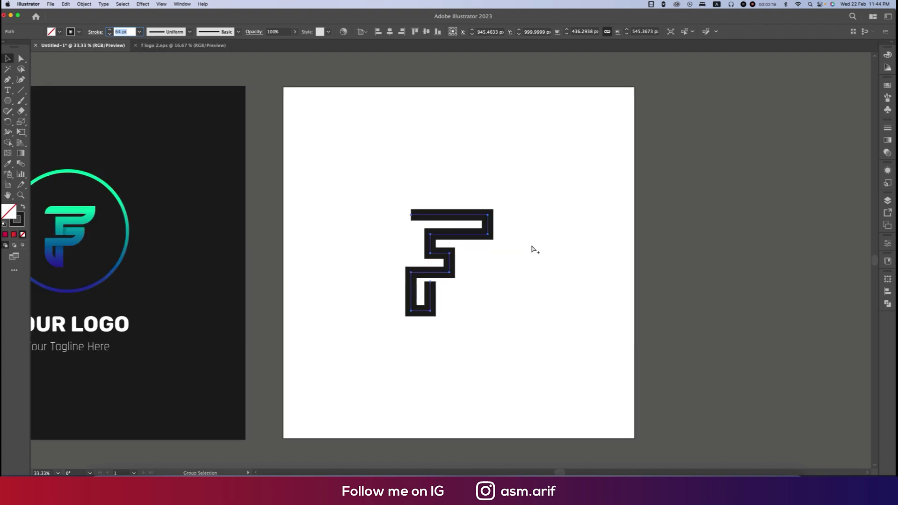
left_click(98, 33)
left_click(55, 53)
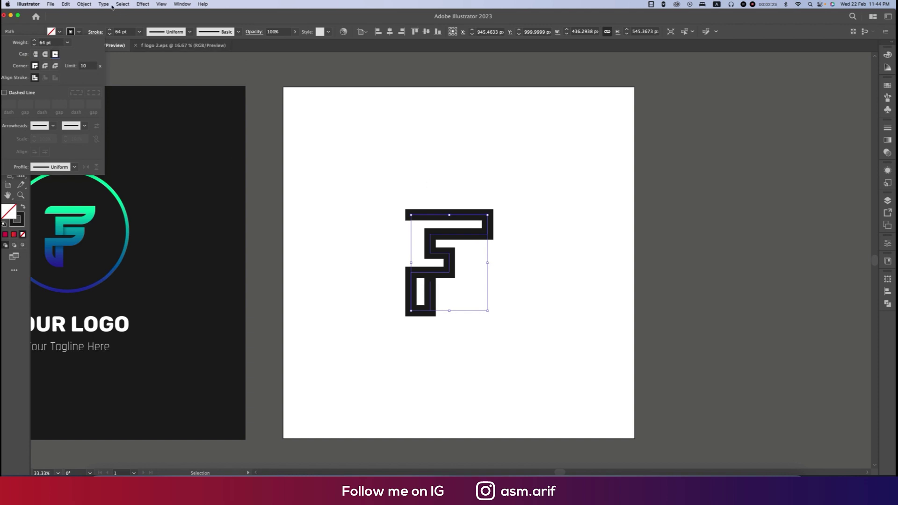
left_click(85, 4)
left_click(410, 164)
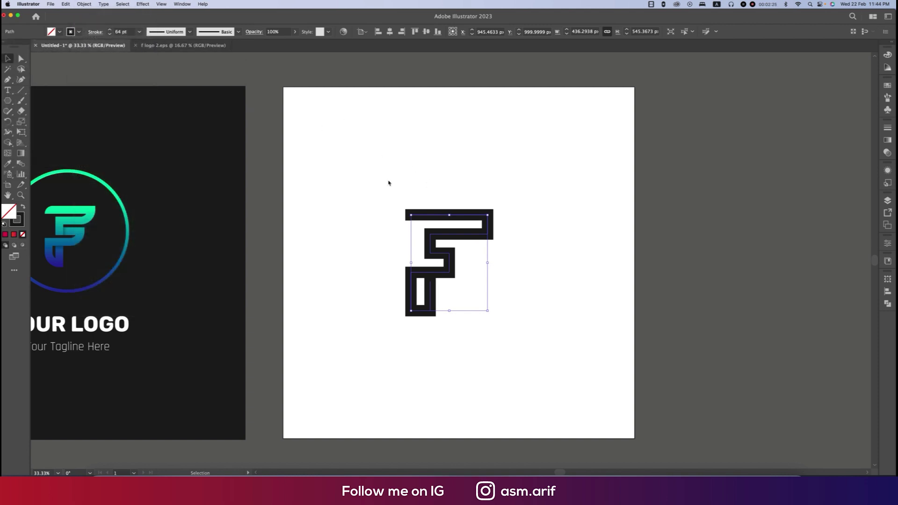
Round the lower outer corners of the F's top bar, middle bar and stem to a radius of about 109 px.
left_click(550, 267)
scroll(543, 267, "left", 3)
left_click(527, 236)
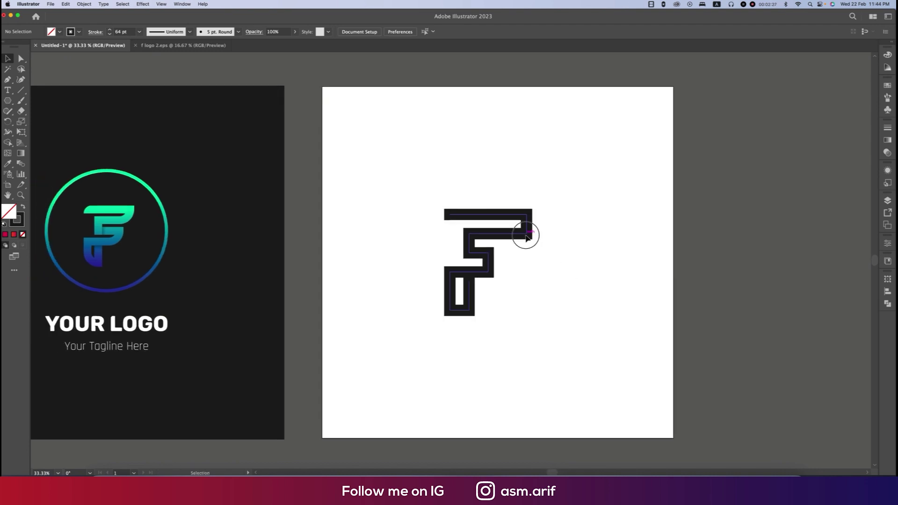
key("a")
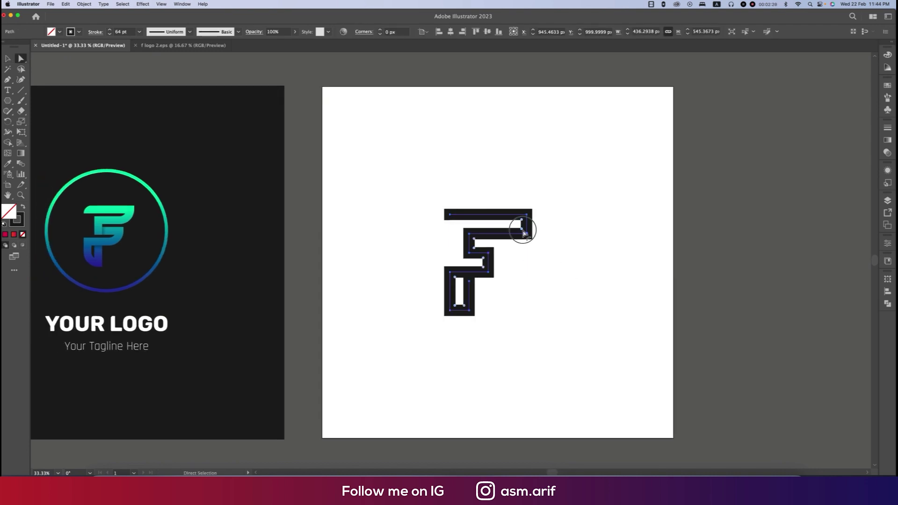
left_click_drag(522, 231, 491, 204)
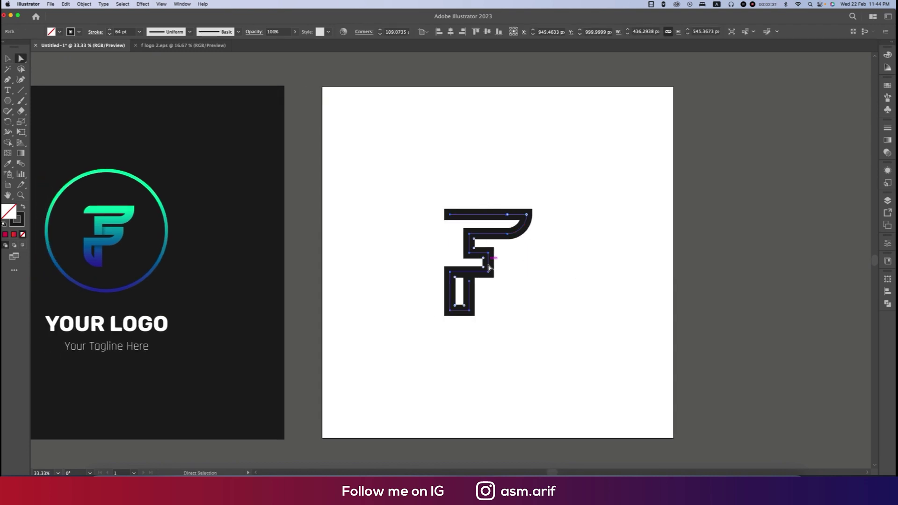
left_click_drag(486, 271, 477, 253)
left_click_drag(456, 307, 512, 290)
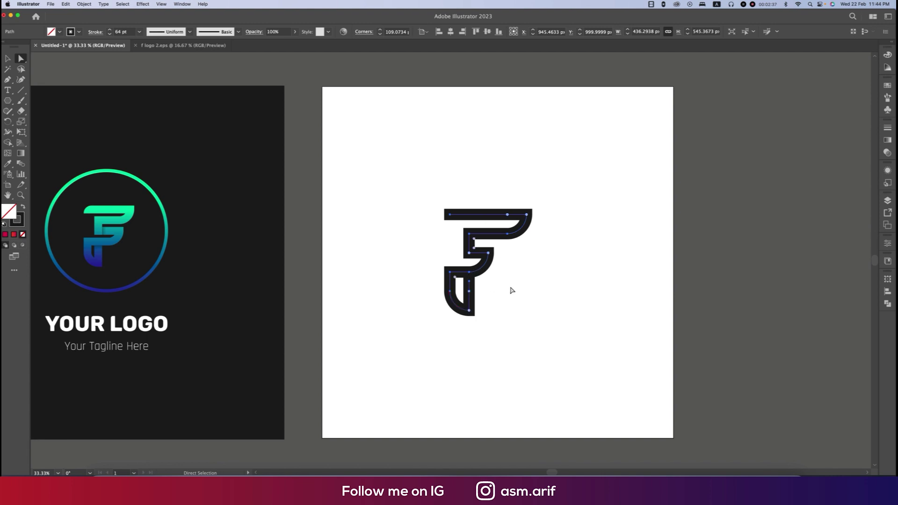
key("v")
left_click(571, 301)
Select the whole F path and reduce its stroke weight to 57 pt.
left_click_drag(413, 181, 571, 351)
left_click(122, 32)
key("Down")
key("Down")
key("Down")
key("Down")
key("Down")
key("Down")
key("Down")
key("Down")
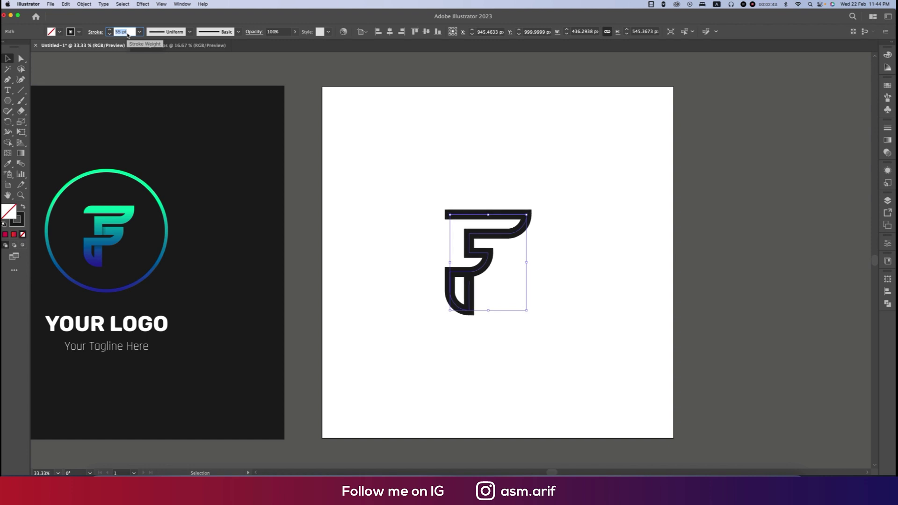
key("Up")
Expand the F path into a filled shape with both Fill and Stroke enabled.
left_click(84, 4)
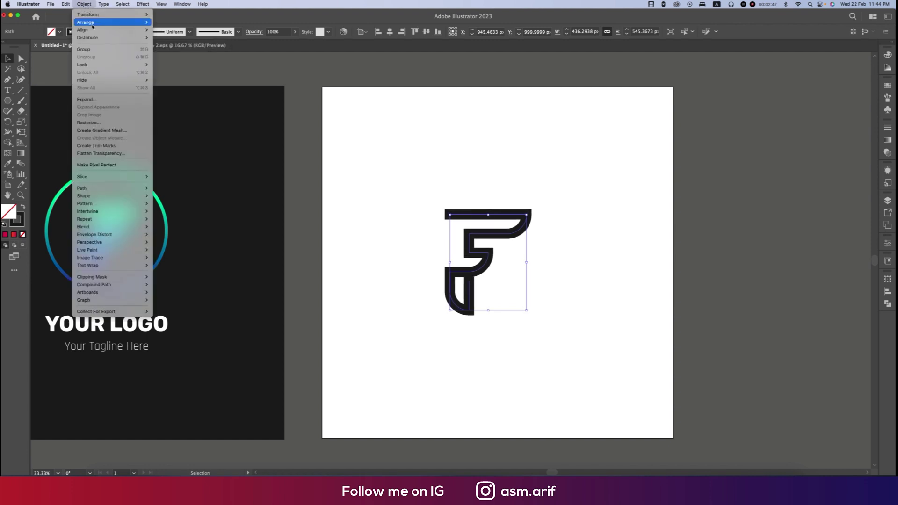
left_click(89, 97)
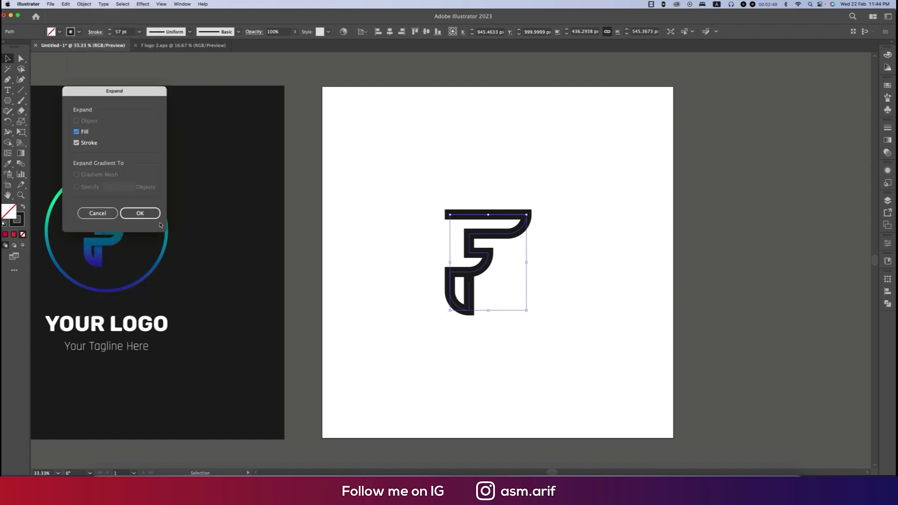
left_click(141, 213)
left_click(559, 279)
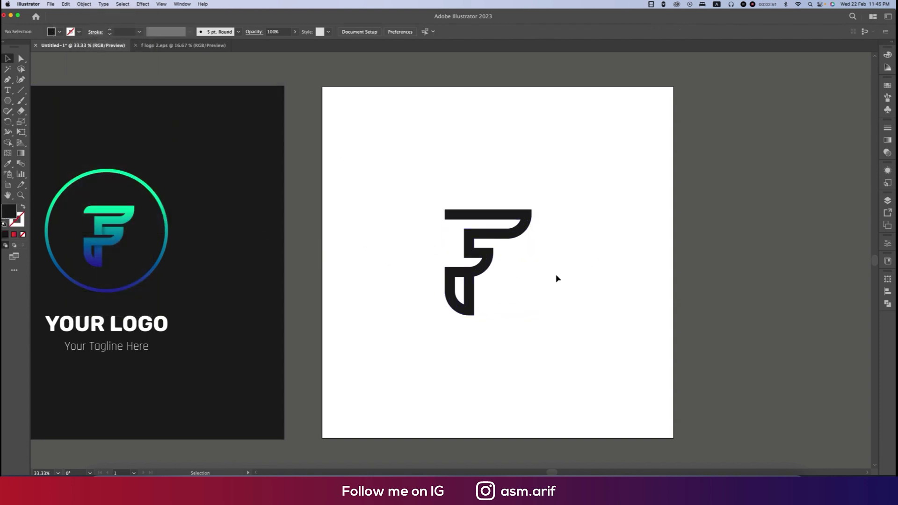
Apply the reference logo's blue-to-green gradient to the expanded F with the Eyedropper and deny the screen recording request.
left_click(455, 216)
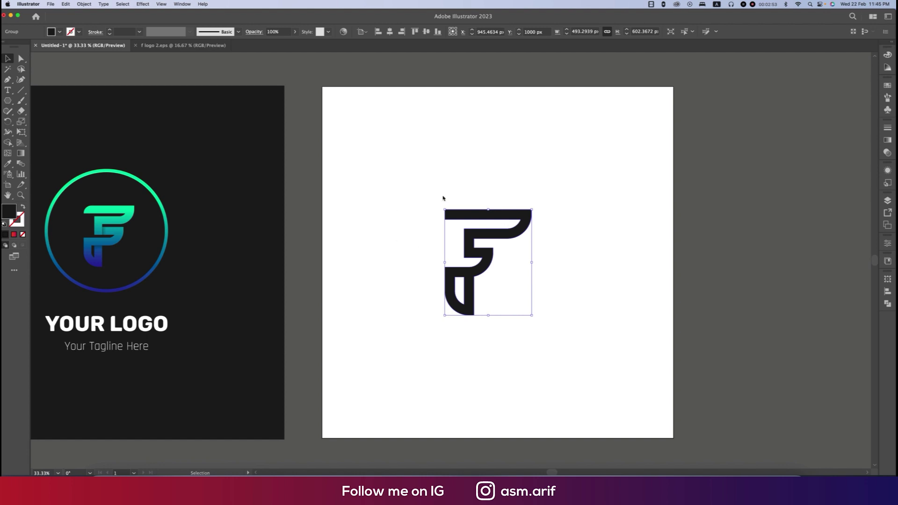
key("i")
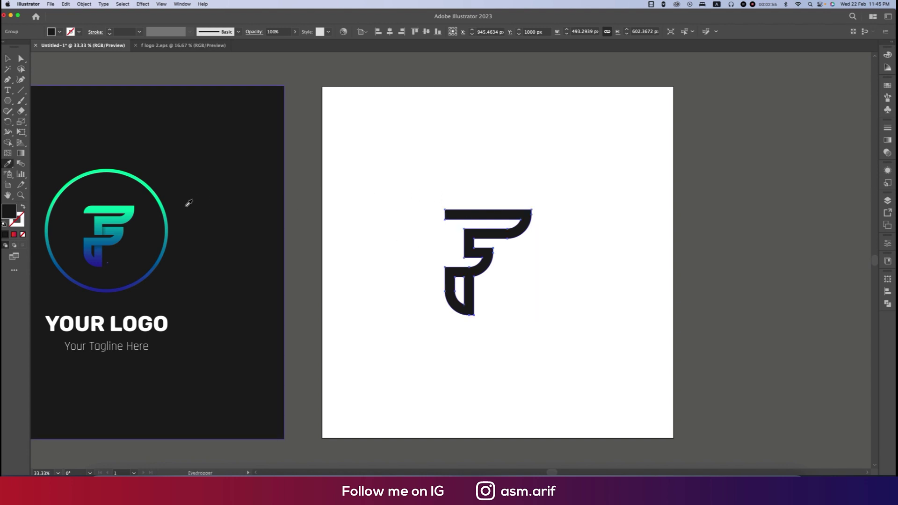
left_click(134, 210)
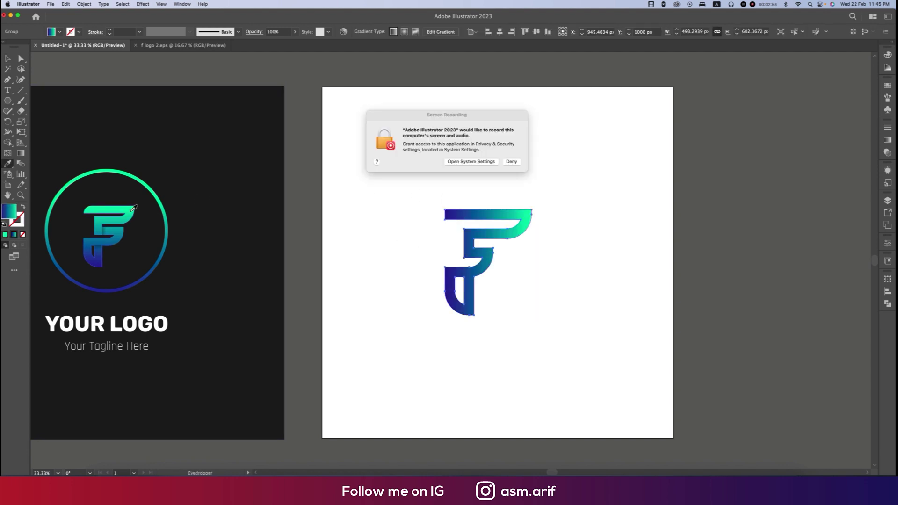
left_click(512, 162)
key("v")
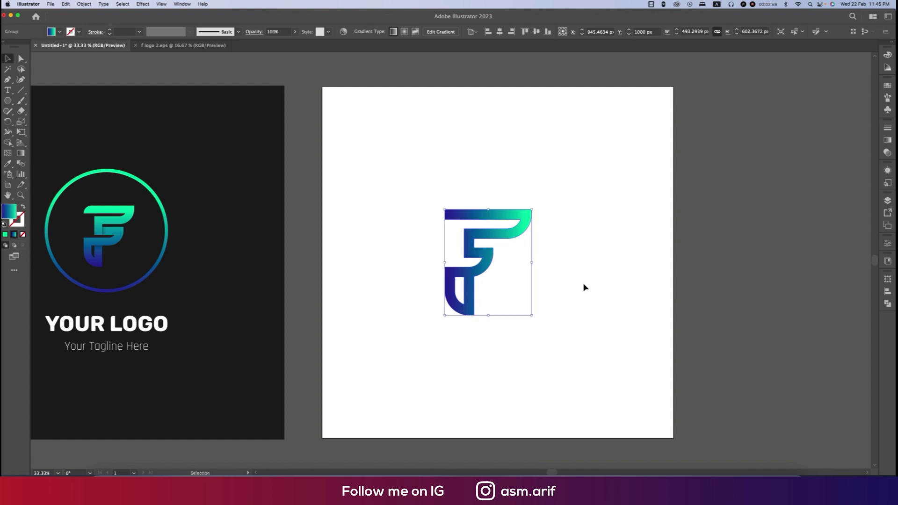
left_click(489, 304)
Draw a square of about 57 px across the F's stem, directly below the point where the lower bar crosses it.
scroll(471, 286, "up", 6)
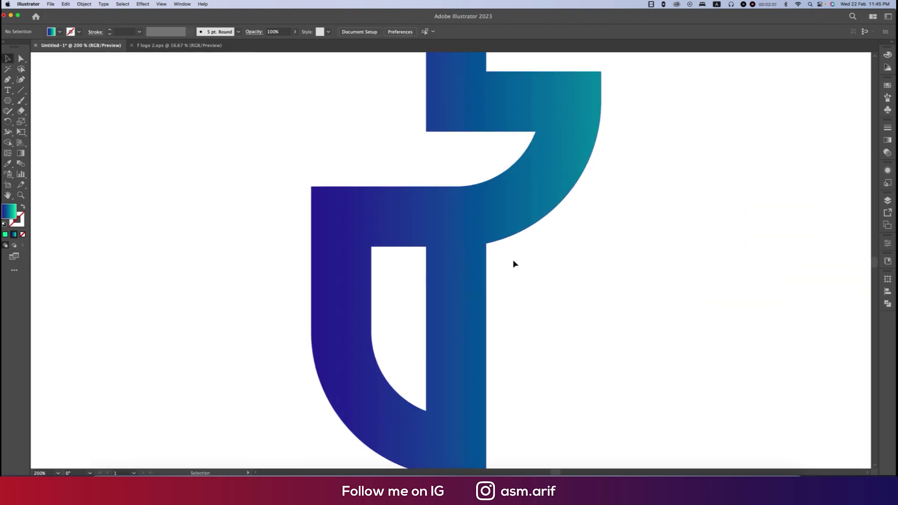
left_click_drag(8, 100, 33, 98)
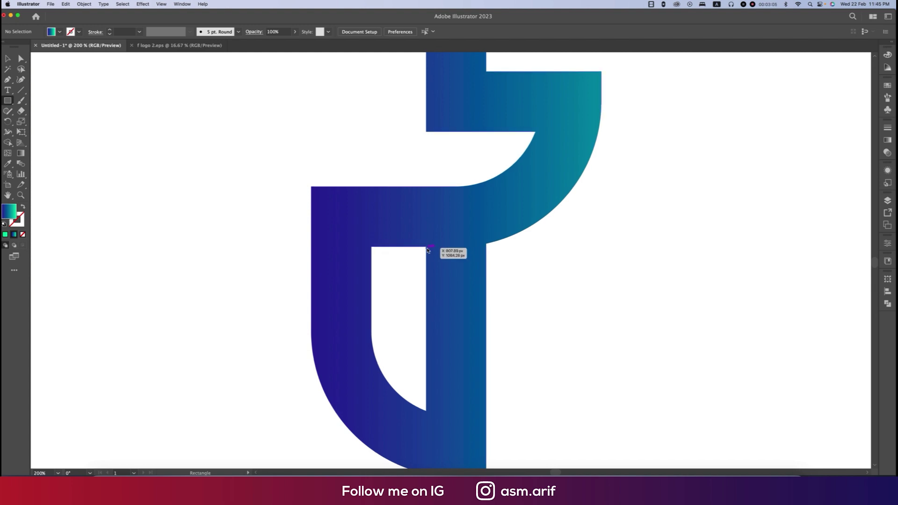
left_click_drag(426, 247, 468, 307)
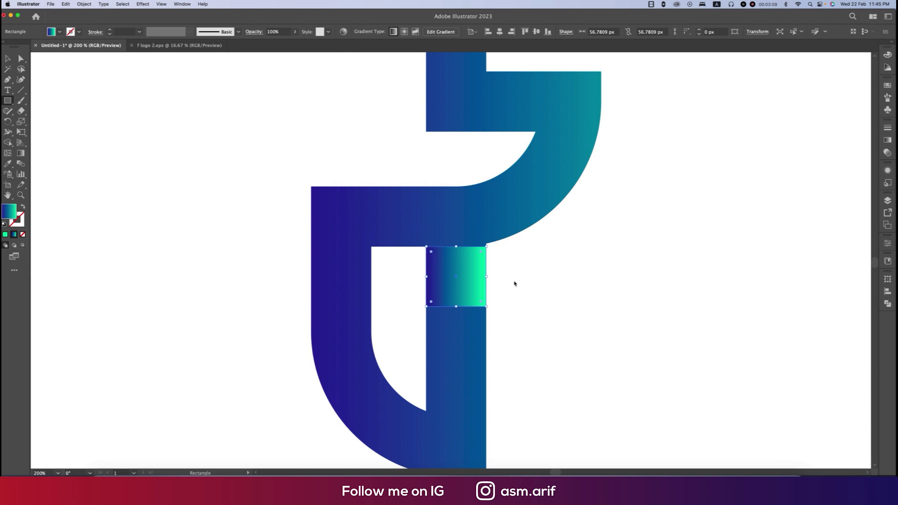
Widen the square to 57 px so that its outer edge meets the outer edge of the stem.
scroll(514, 284, "down", 5)
scroll(514, 284, "up", 5)
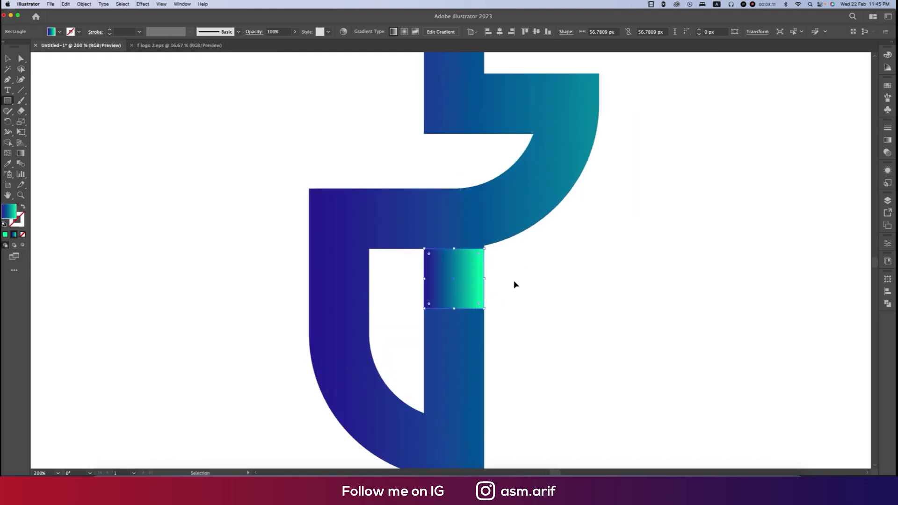
scroll(515, 283, "up", 3)
scroll(425, 271, "up", 3)
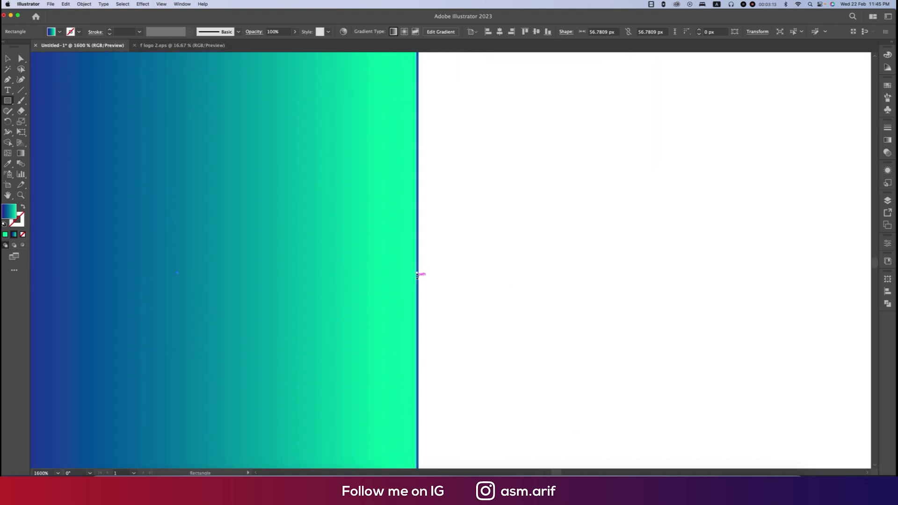
left_click_drag(418, 272, 419, 272)
scroll(466, 283, "down", 3)
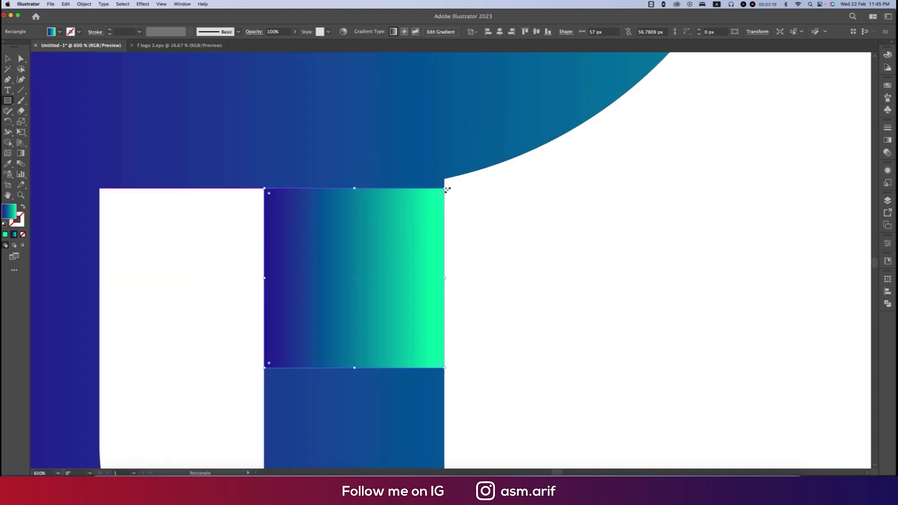
scroll(539, 272, "down", 6)
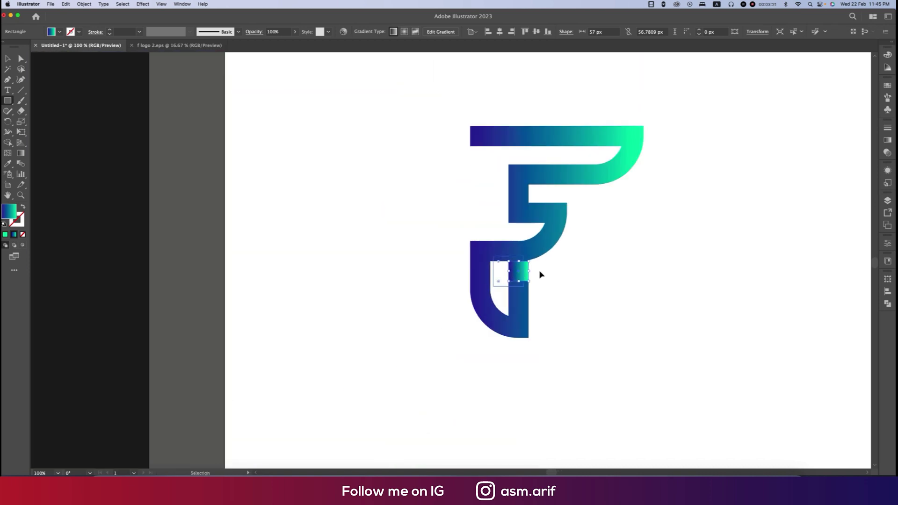
scroll(540, 274, "up", 3)
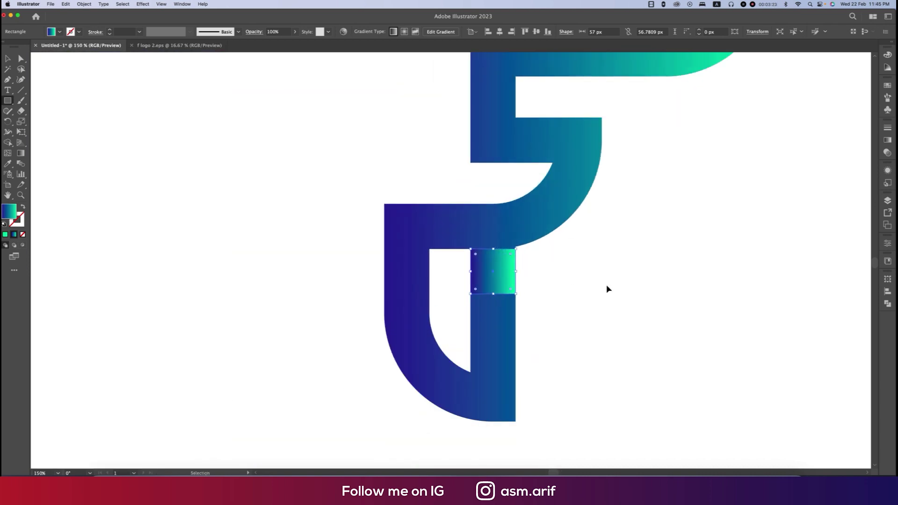
scroll(607, 285, "down", 3)
Recolour the square's linear gradient to run from black to white.
left_click(887, 140)
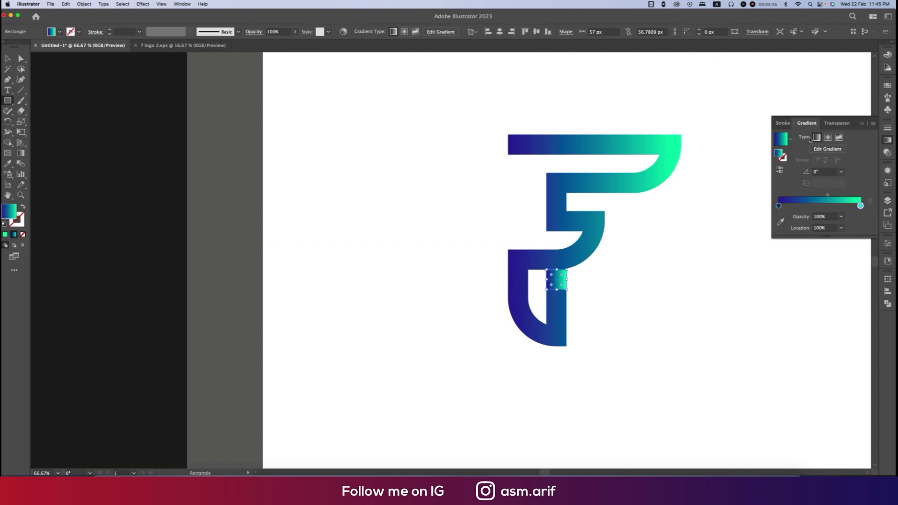
left_click(841, 172)
left_click(845, 260)
double_click(778, 206)
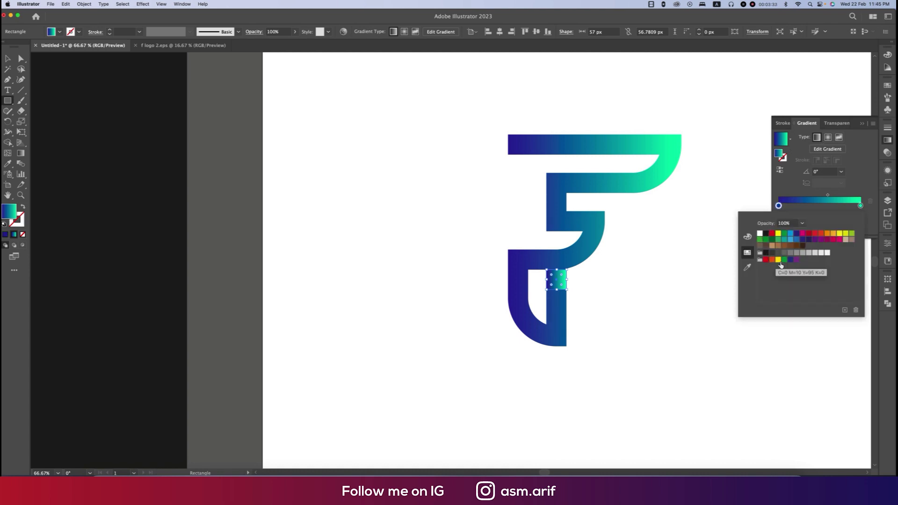
left_click(765, 253)
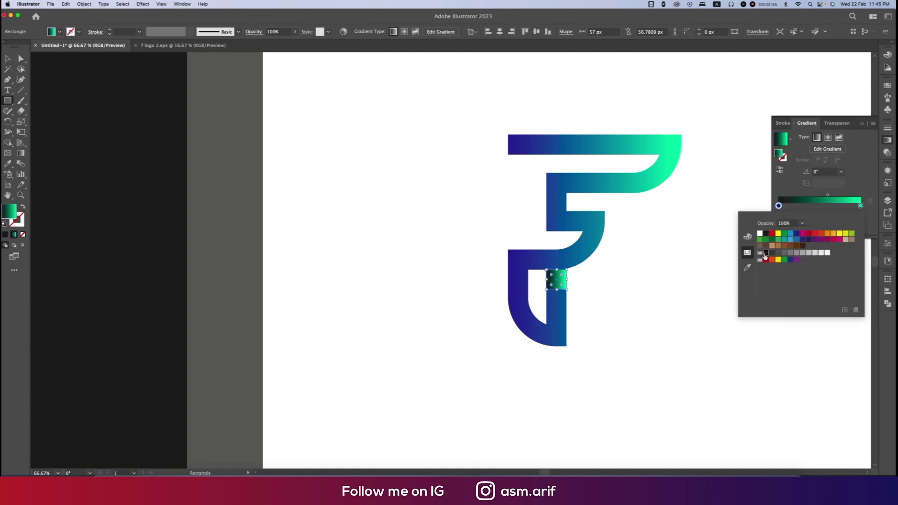
double_click(859, 205)
left_click(771, 252)
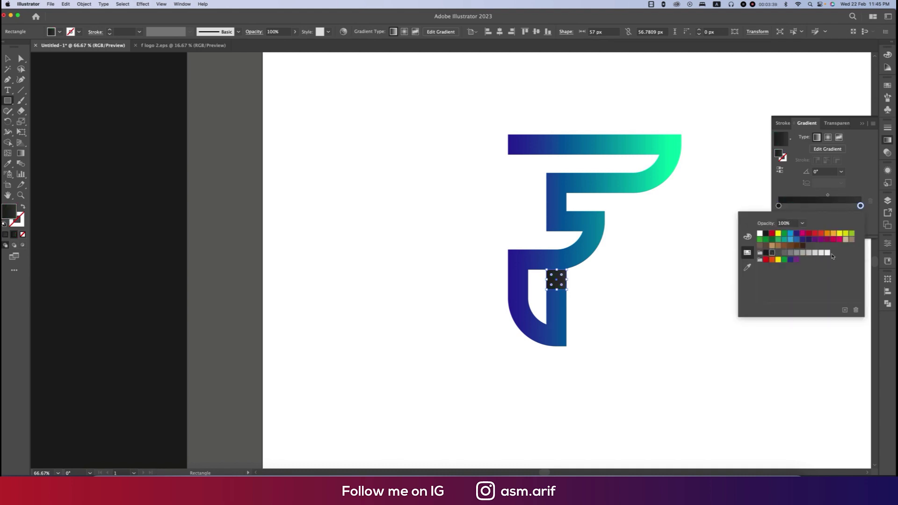
left_click(827, 253)
Set the opacity of the gradient's white stop to 0%.
left_click(809, 225)
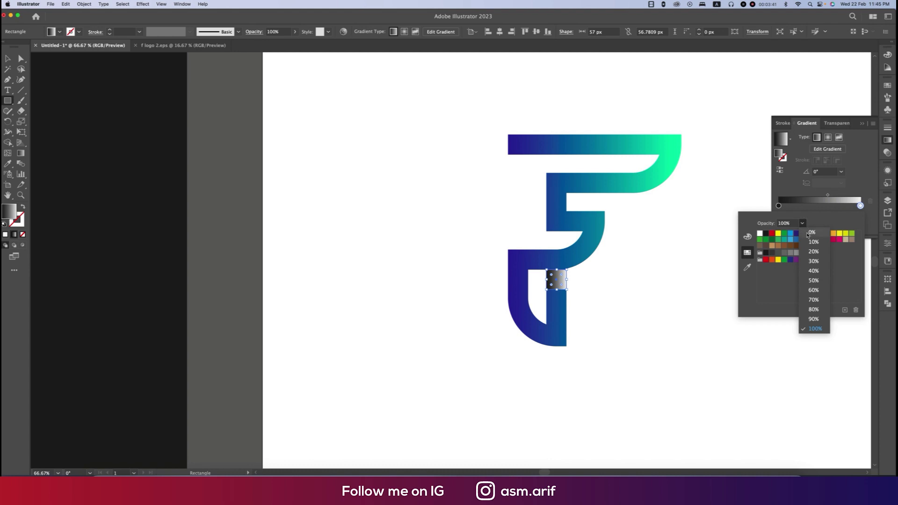
left_click(805, 227)
left_click(794, 225)
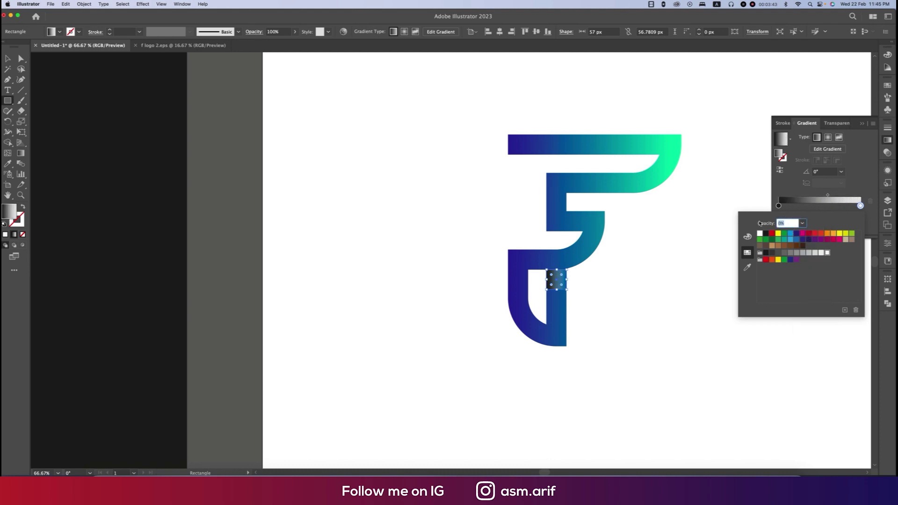
Set the gradient angle to 90° and reverse the gradient so the square is darkest at its upper edge.
left_click(824, 174)
left_click(821, 172)
type("9")
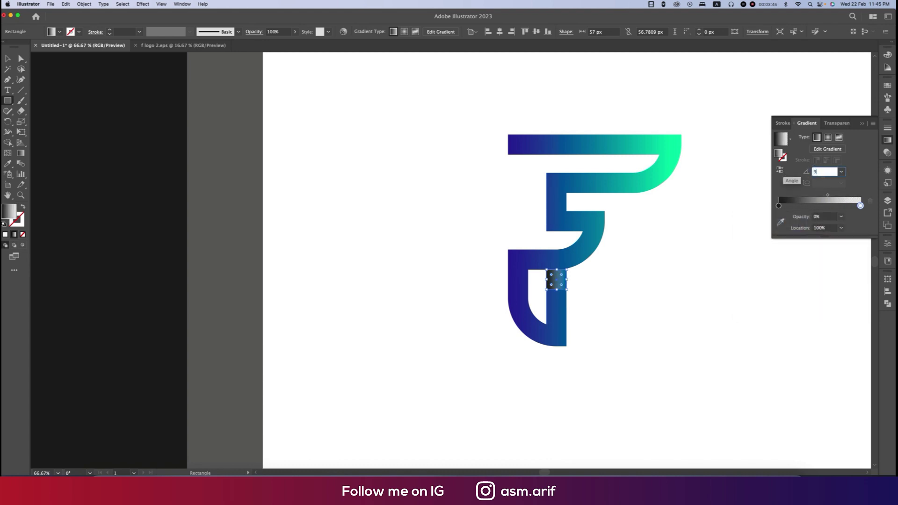
type("0")
key("Return")
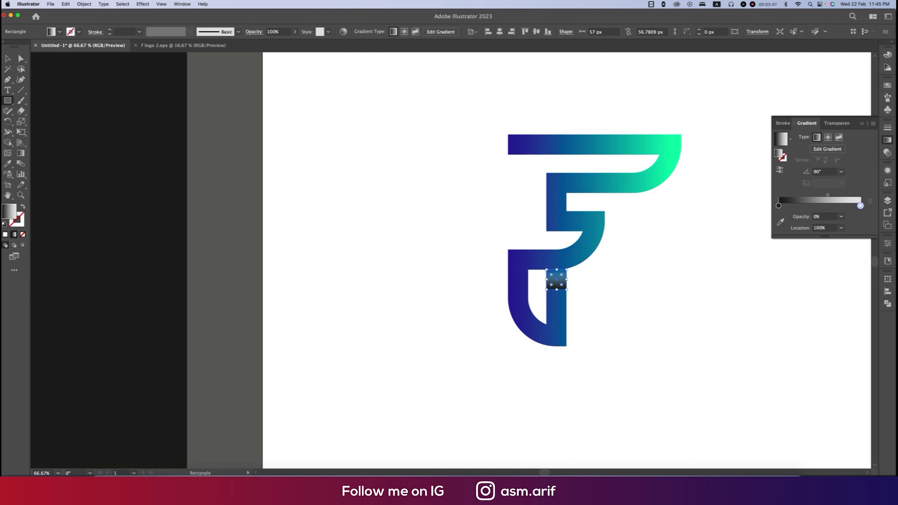
left_click(779, 170)
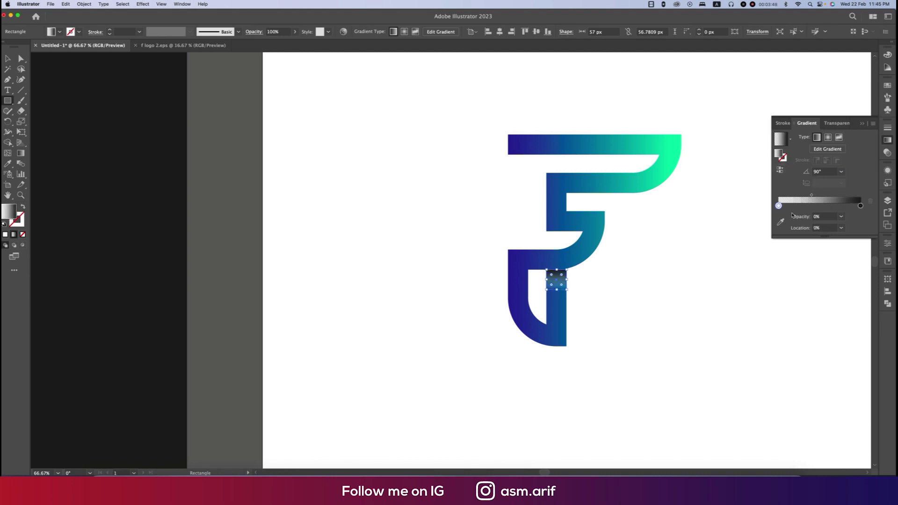
Set the shadow square's blending mode to Multiply and deselect it.
left_click(887, 153)
left_click(809, 136)
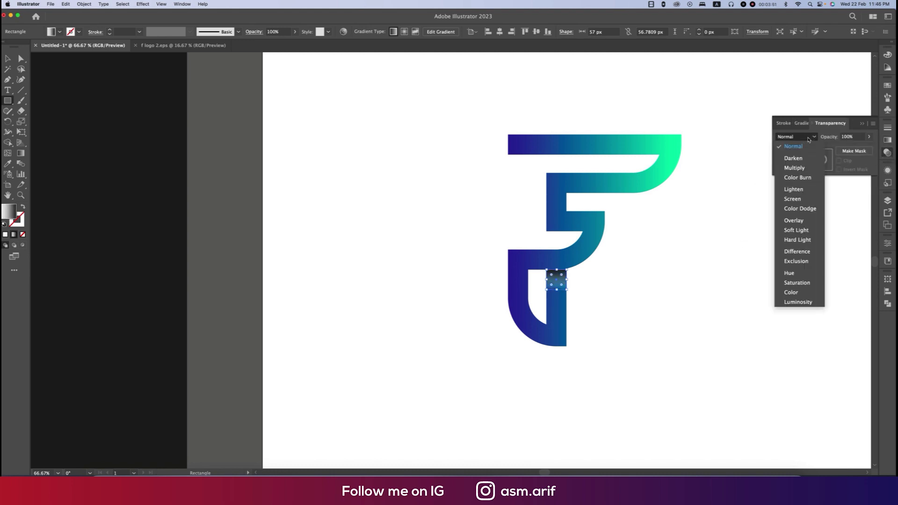
left_click(799, 168)
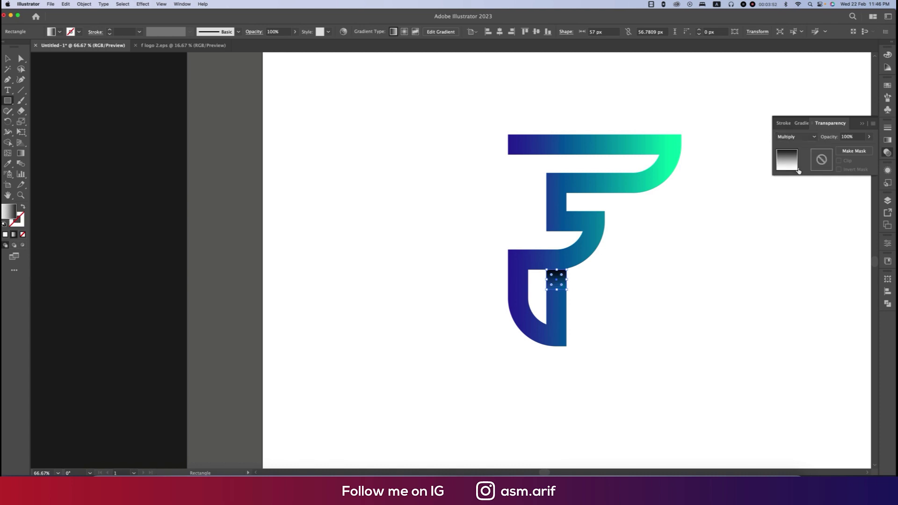
left_click(654, 295)
key("super+minus")
key("super+minus")
key("super+minus")
key("super+minus")
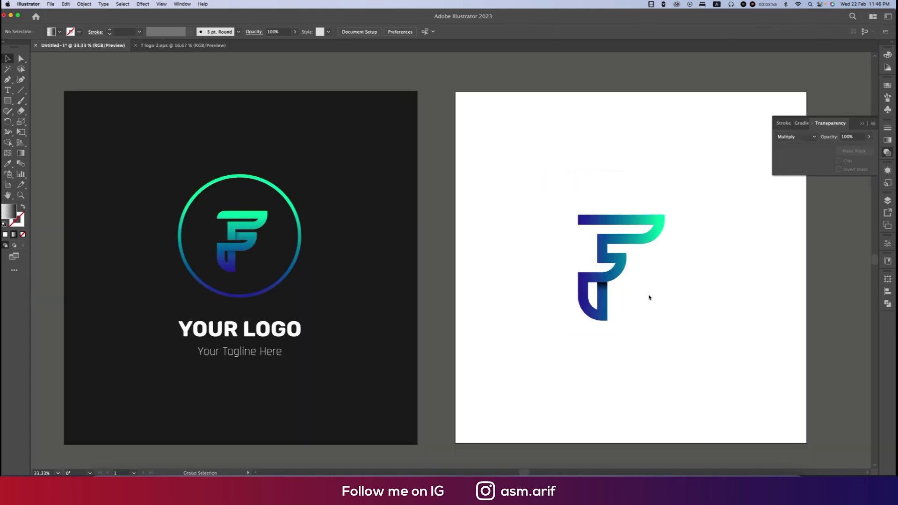
key("super+equal")
key("super+equal")
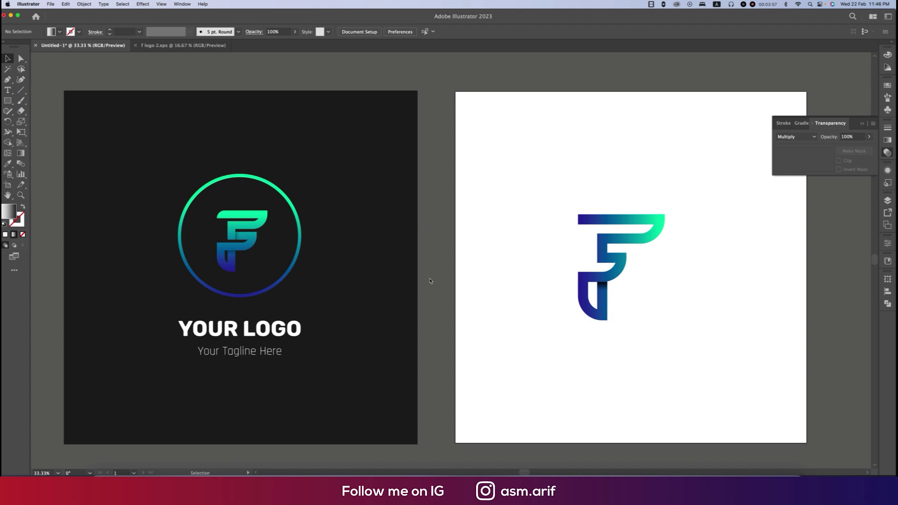
scroll(661, 277, "up", 2)
left_click(546, 304)
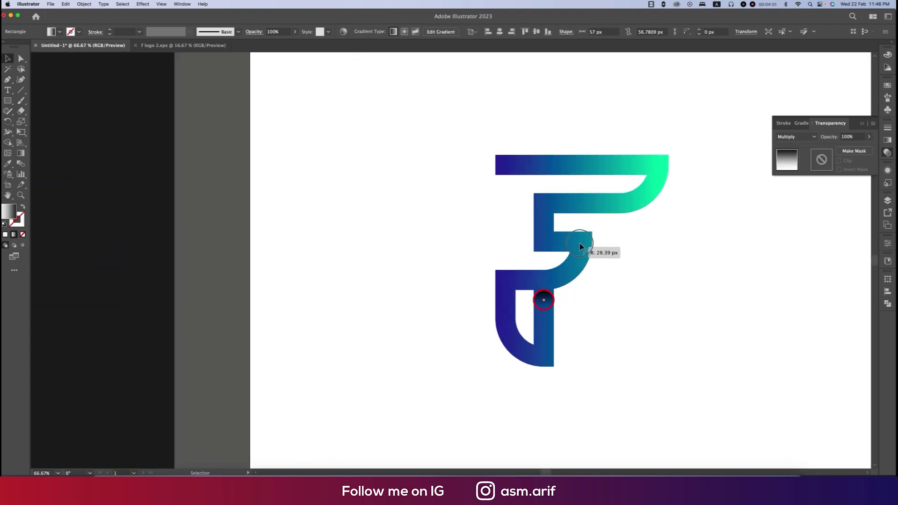
key("Delete")
key("super+z")
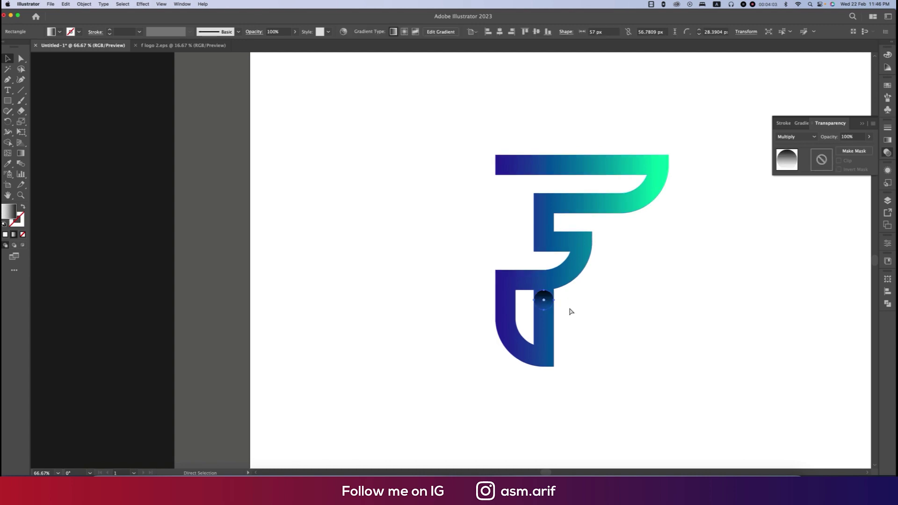
Copy the shadow square onto the middle bar, rotated with its dark side toward the stem, and align it against the stem's edge.
left_click_drag(552, 304, 579, 246)
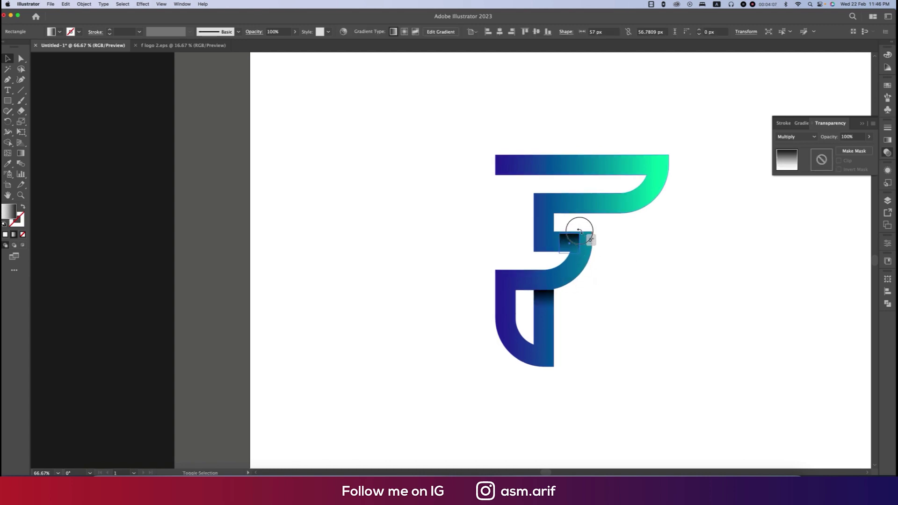
scroll(579, 236, "up", 5)
left_click_drag(511, 271, 486, 267)
left_click_drag(485, 270, 485, 269)
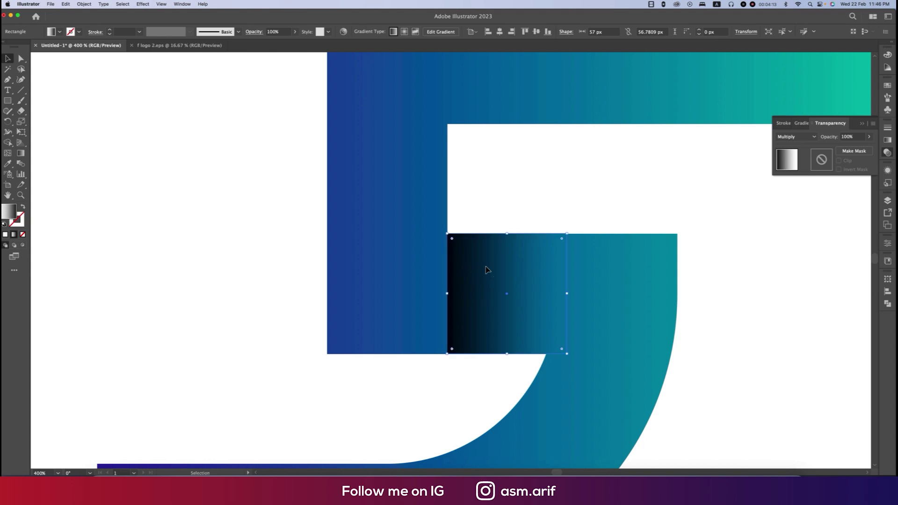
scroll(483, 262, "down", 5)
left_click(557, 296)
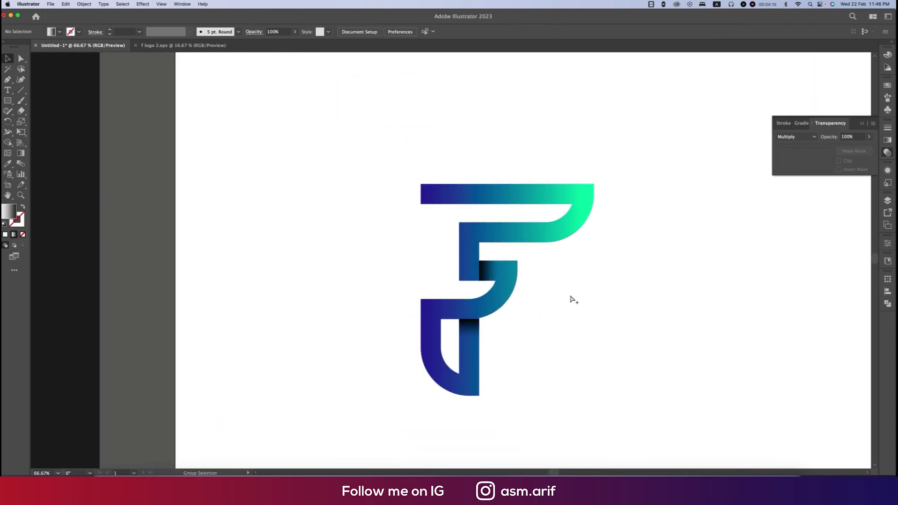
Select both shadow squares, lower their opacity to 51%, and deselect them.
scroll(568, 297, "down", 5)
scroll(569, 298, "up", 2)
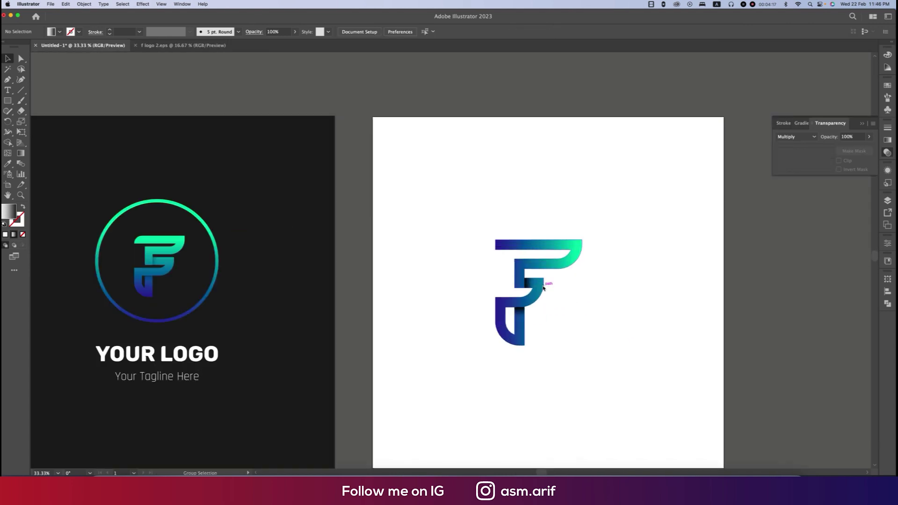
scroll(531, 287, "up", 3)
left_click(504, 283)
left_click(482, 357, "shift")
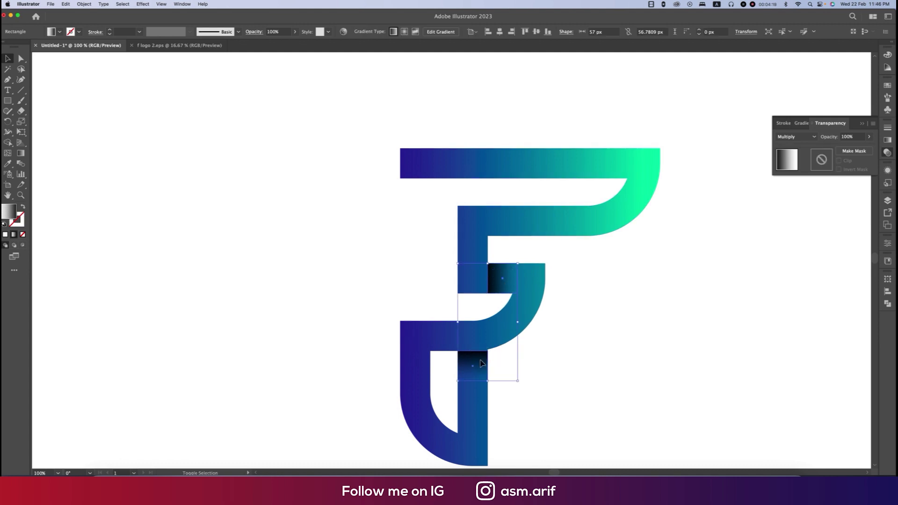
left_click(869, 141)
left_click_drag(868, 147, 848, 148)
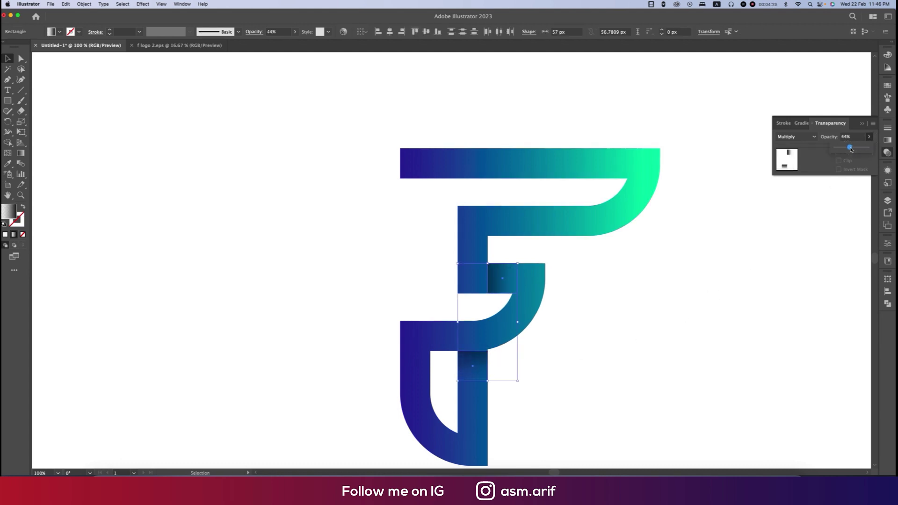
left_click(775, 265)
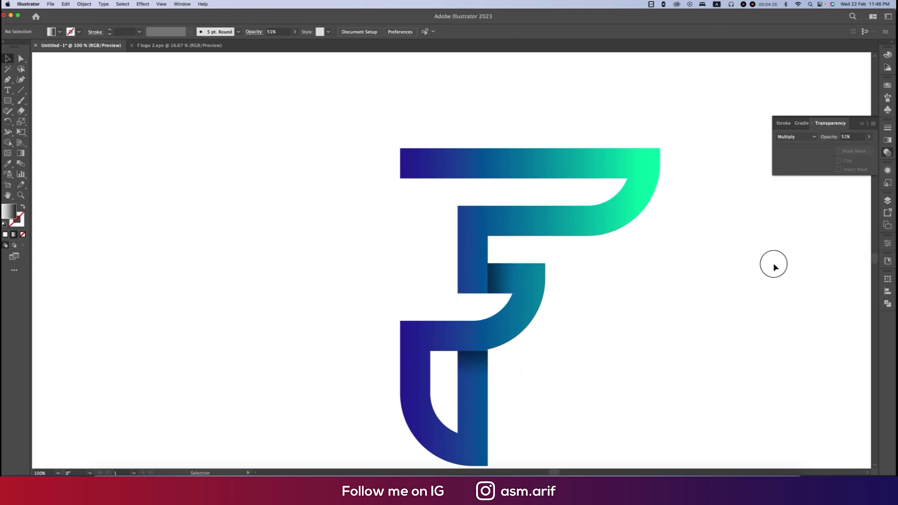
scroll(774, 266, "down", 3)
scroll(748, 265, "right", 3)
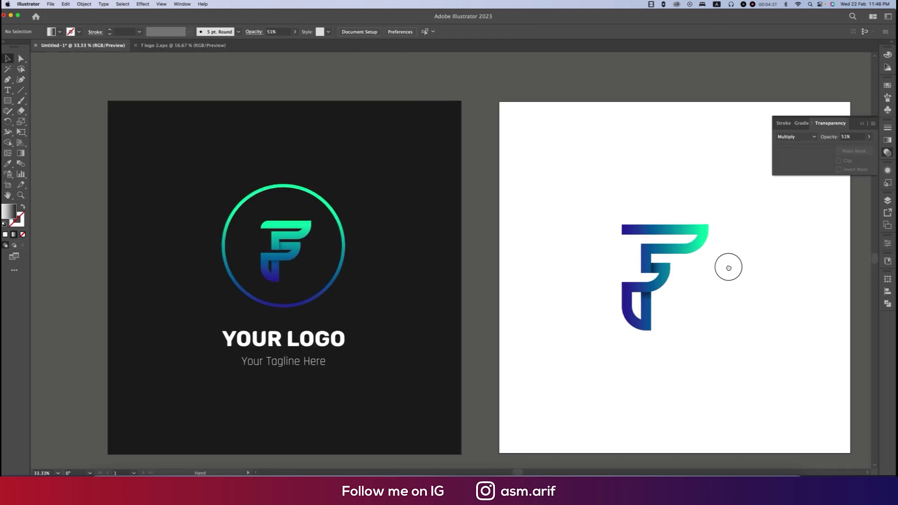
Round the upper left corner of the F's top bar to about 55 px radius, and group the letter with its shadows.
left_click(590, 225)
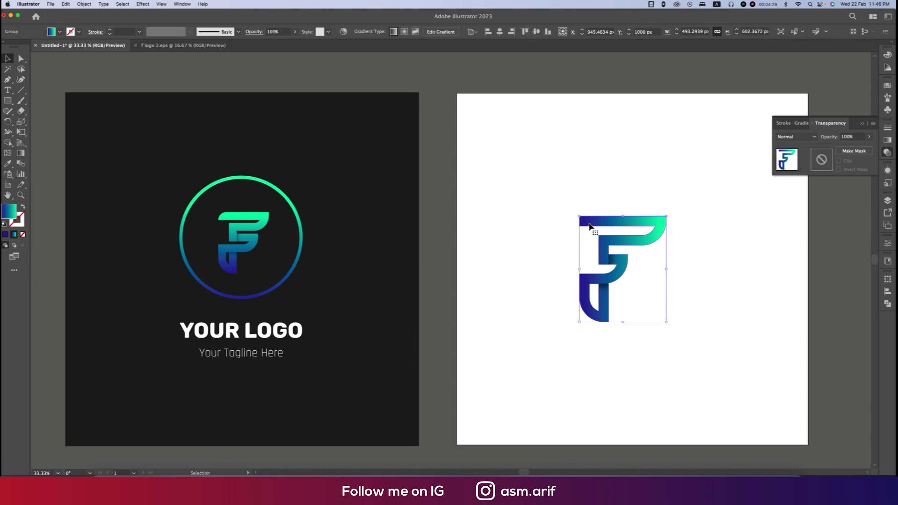
scroll(591, 226, "up", 3)
key("a")
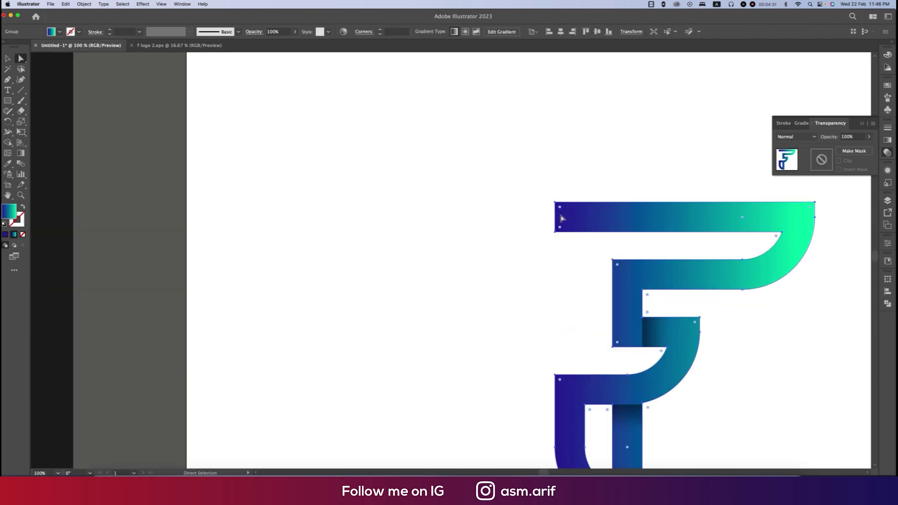
left_click_drag(561, 211, 587, 243)
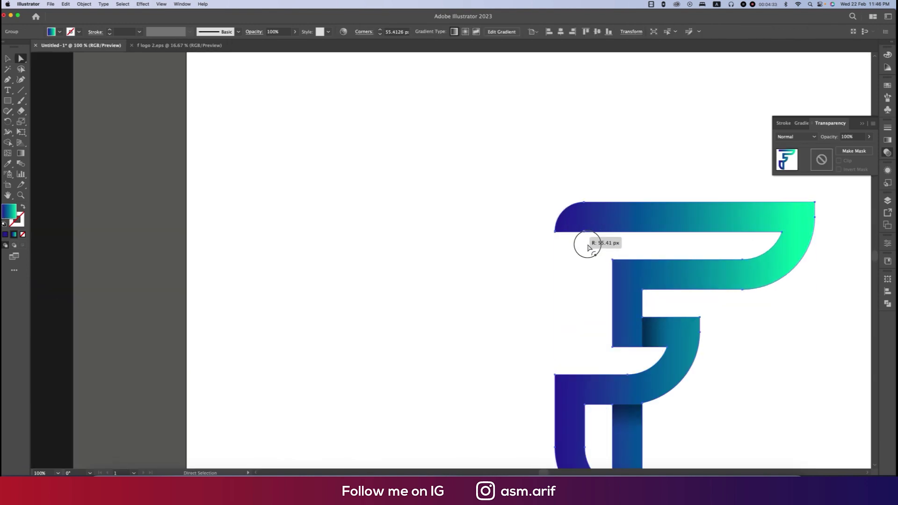
scroll(552, 259, "down", 3)
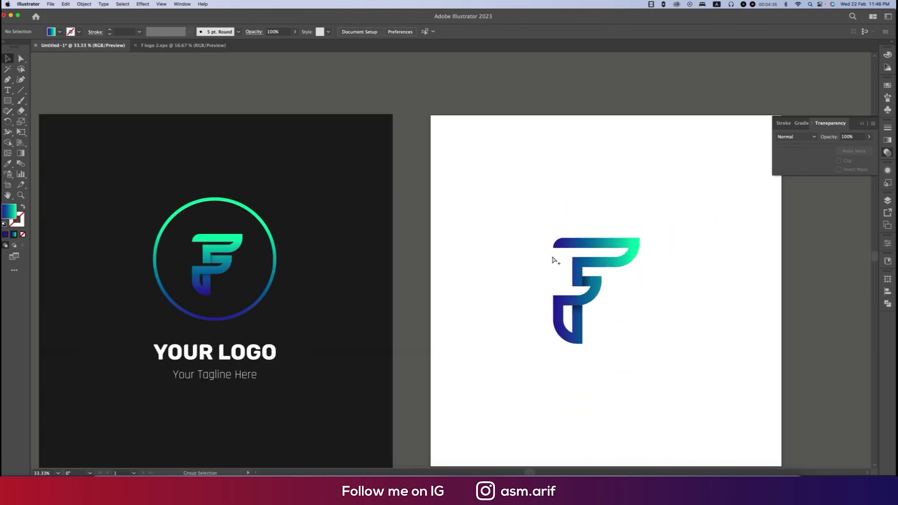
left_click_drag(597, 300, 697, 384)
key("v")
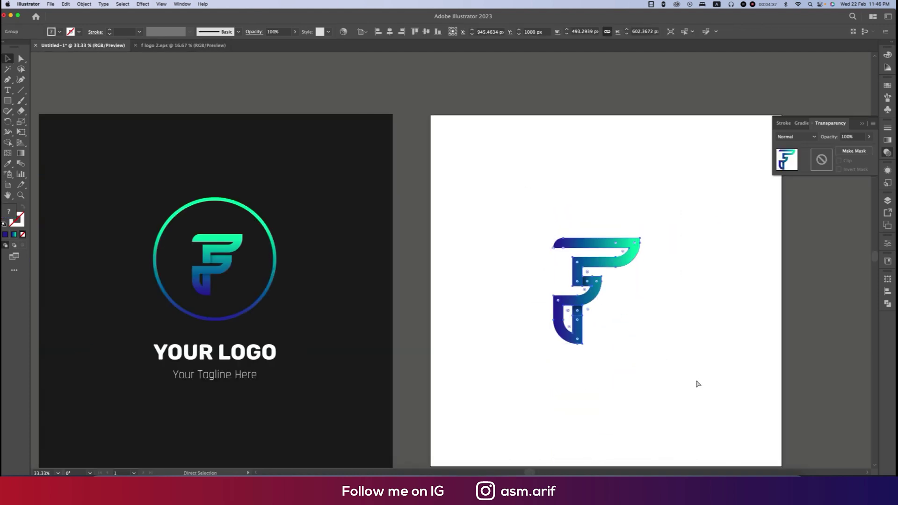
Draw a circle about 1038 px wide around the F, moving the gradient from fill to stroke with a 25 pt weight.
left_click_drag(14, 106, 32, 122)
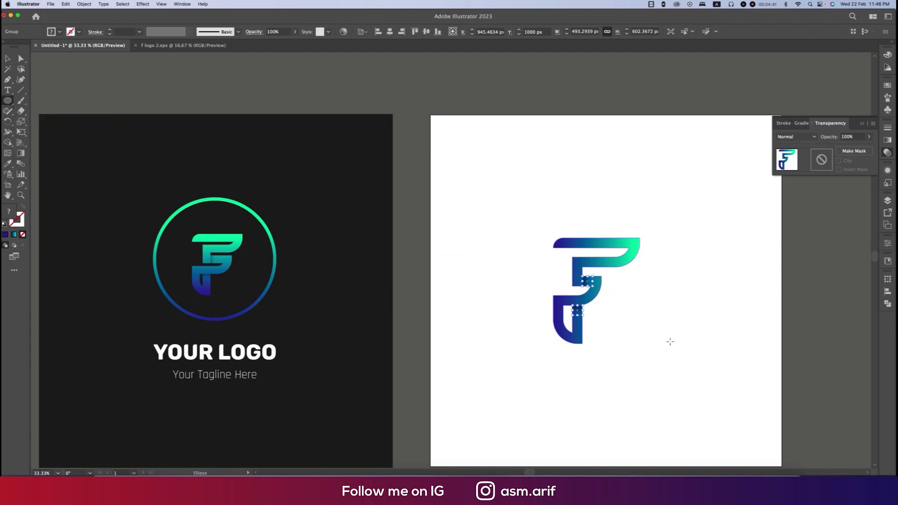
left_click_drag(606, 293, 660, 384)
left_click(23, 206)
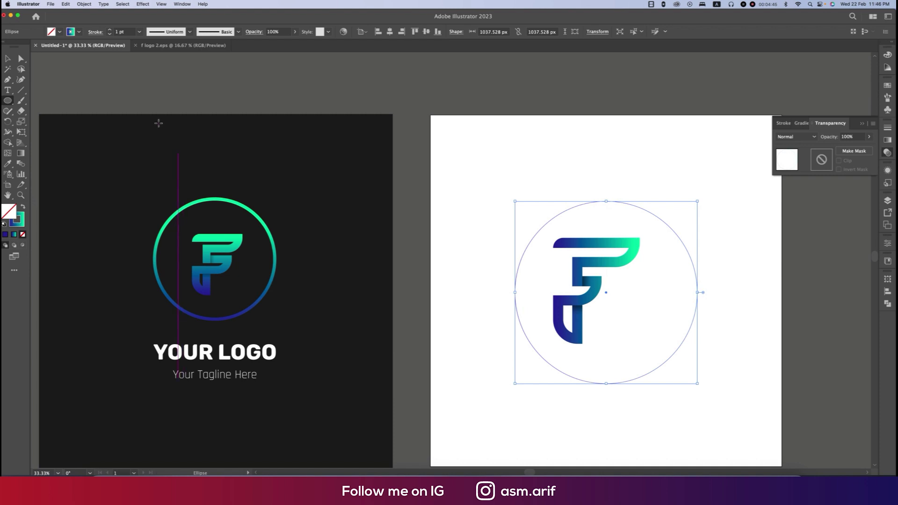
left_click(122, 32)
type("25")
key("Return")
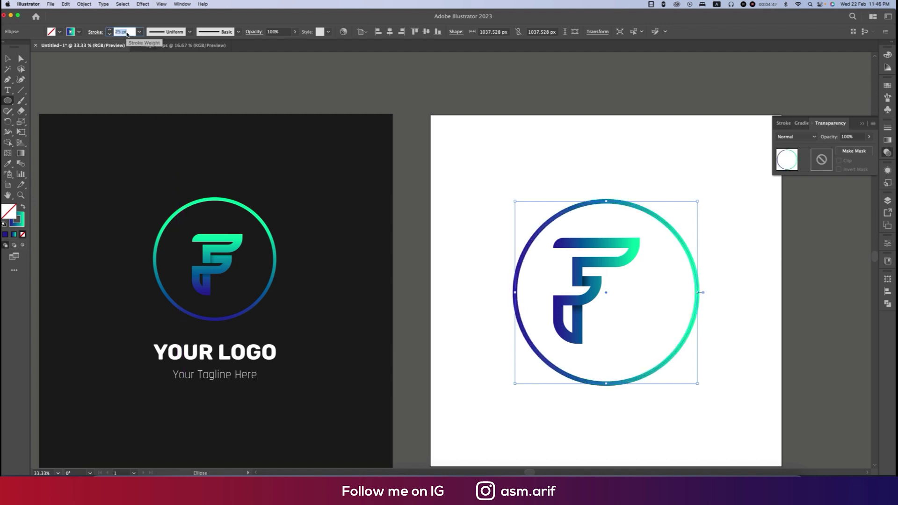
Expand the circle's fill and stroke into a ring shape.
left_click(84, 4)
left_click(98, 98)
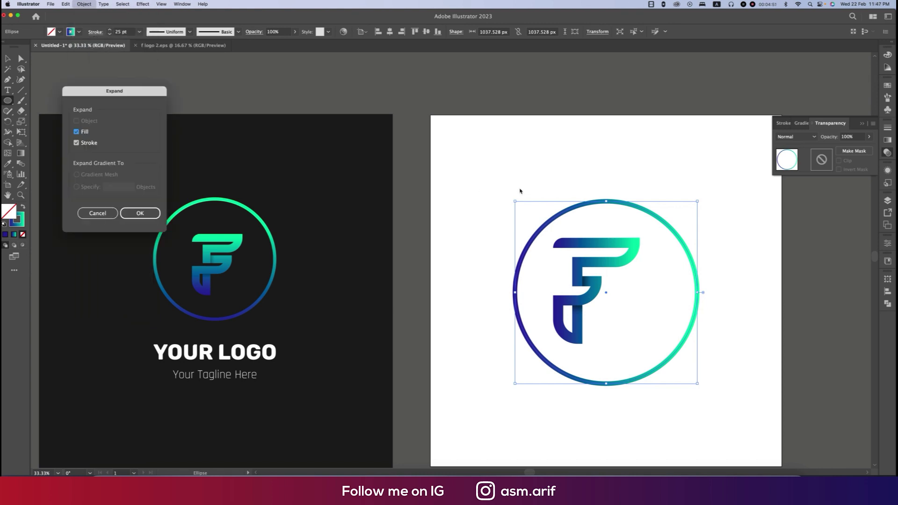
left_click(138, 213)
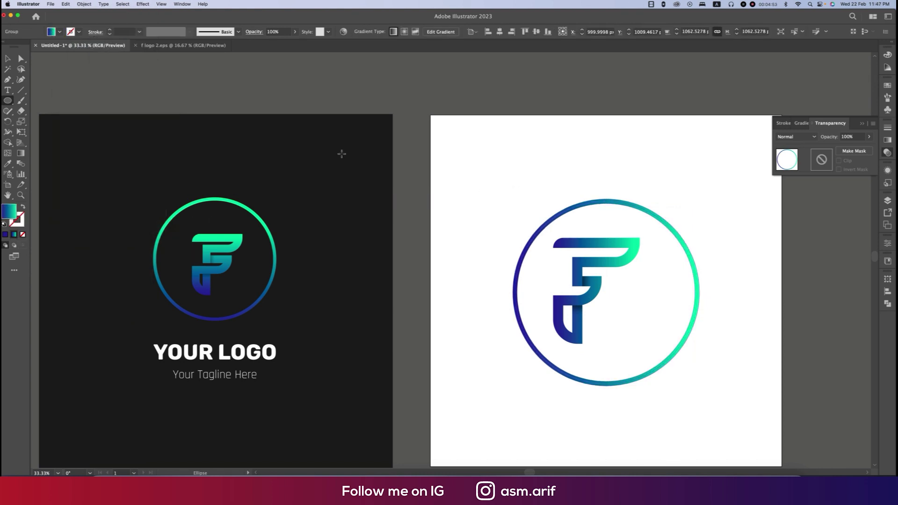
Center the F group horizontally and vertically on the ring, using the ring as the key object, and deselect both.
left_click(8, 58)
left_click_drag(495, 176, 708, 385)
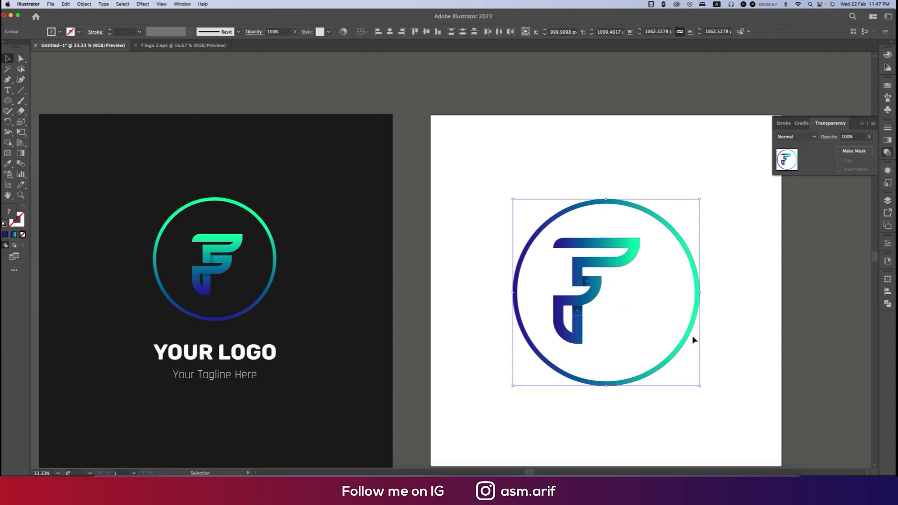
left_click(695, 331)
left_click(400, 31)
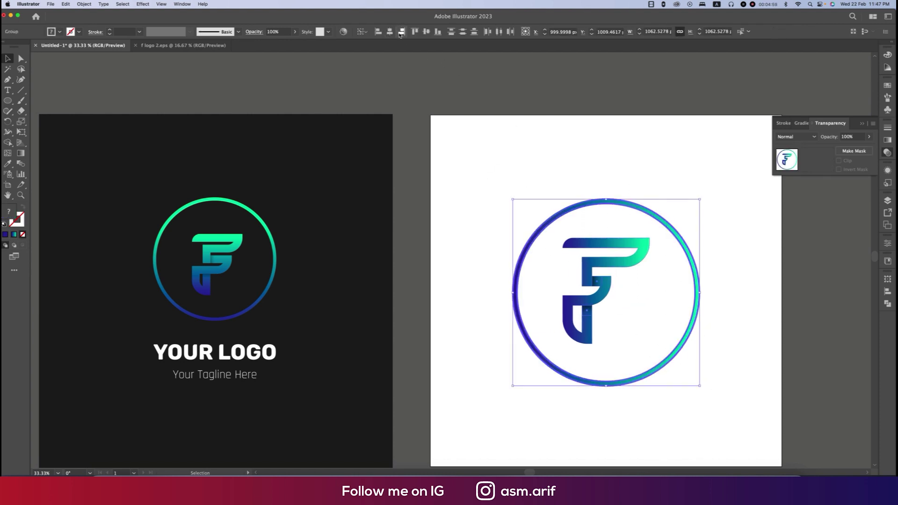
left_click(426, 32)
left_click(708, 306)
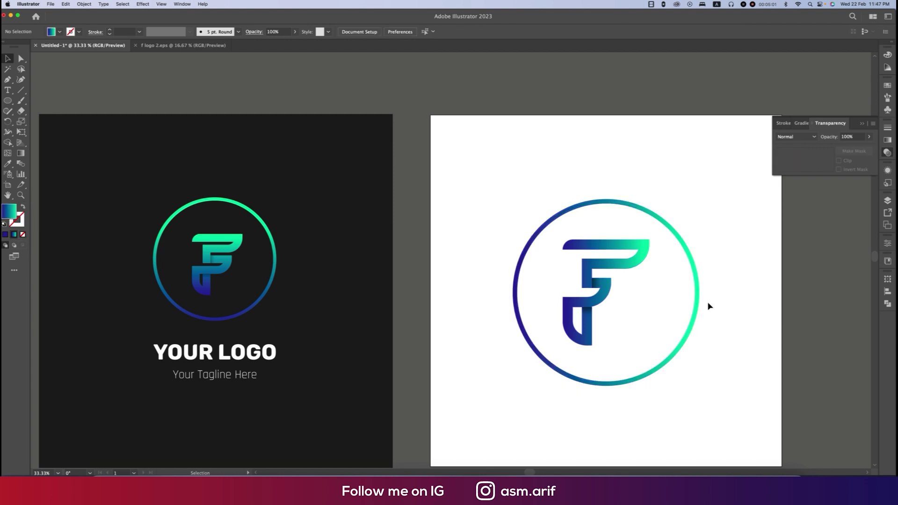
Center the ring on the artboard, and center the F group on the artboard as well.
left_click(695, 307)
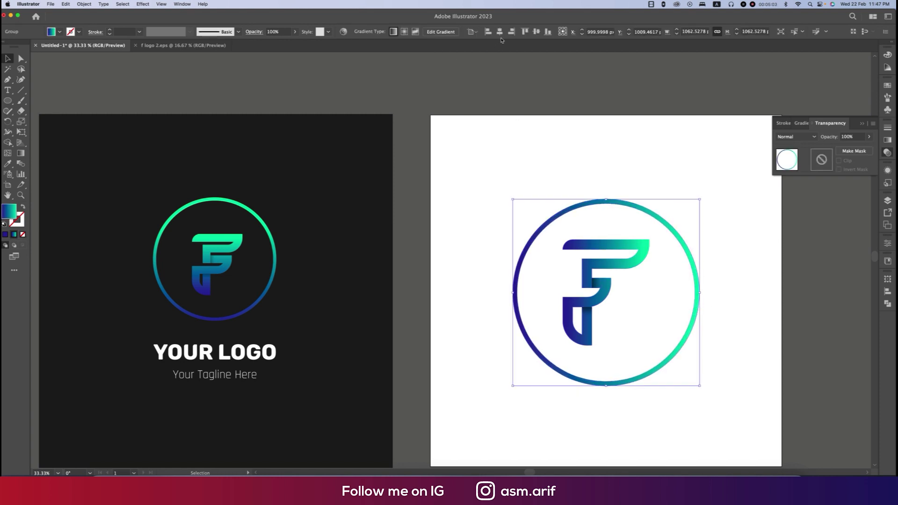
left_click(537, 32)
left_click(732, 251)
left_click(631, 252)
left_click(389, 32)
left_click(425, 31)
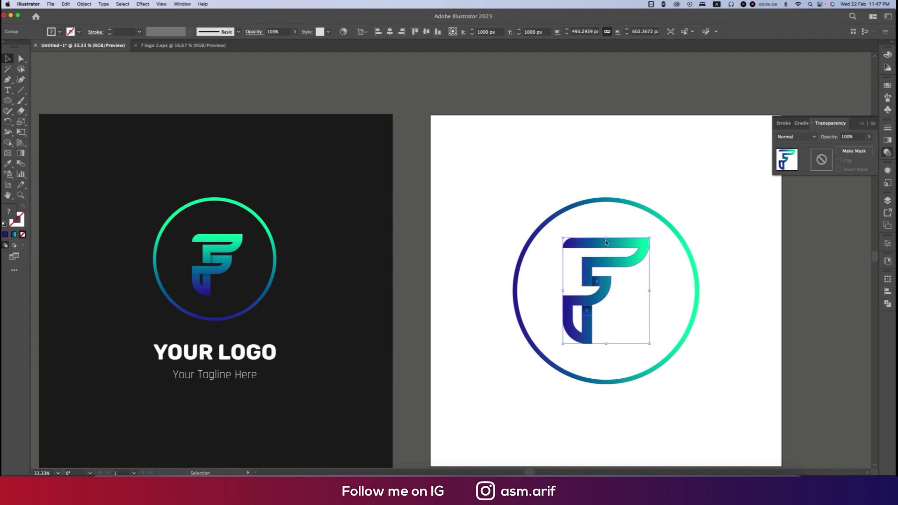
Shift the F group slightly right and down inside the ring to balance it optically.
left_click(693, 276)
left_click(631, 267)
left_click_drag(632, 267, 642, 274)
Select the ring and the F together and scale them proportionally about their center to about 641 px wide.
left_click_drag(520, 189, 745, 381)
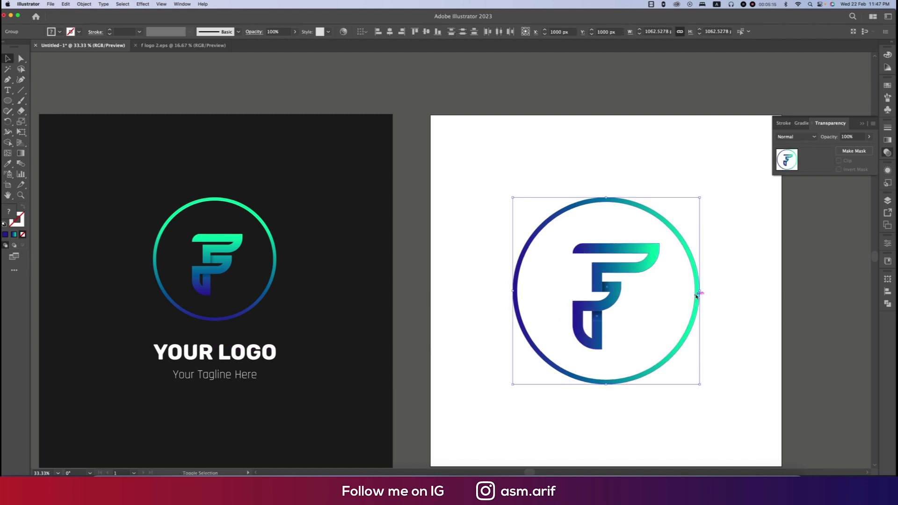
left_click_drag(700, 293, 661, 291)
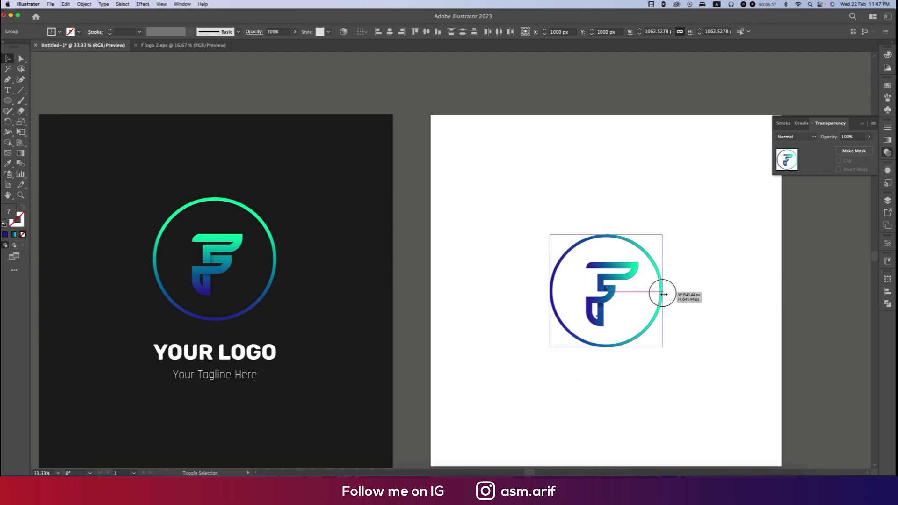
left_click_drag(713, 335, 658, 288)
Draw a 2000 × 2000 px square covering the white artboard, filled with the reference background's dark color.
left_click(308, 321)
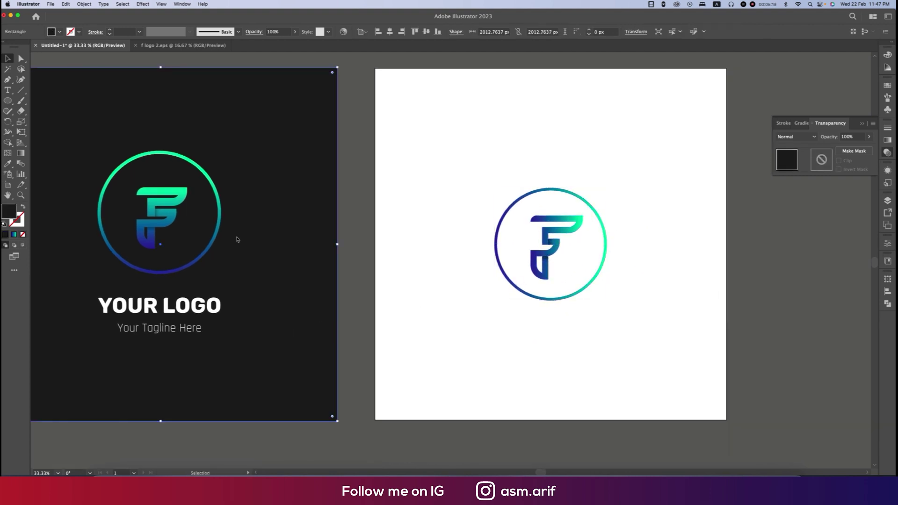
left_click_drag(10, 96, 46, 100)
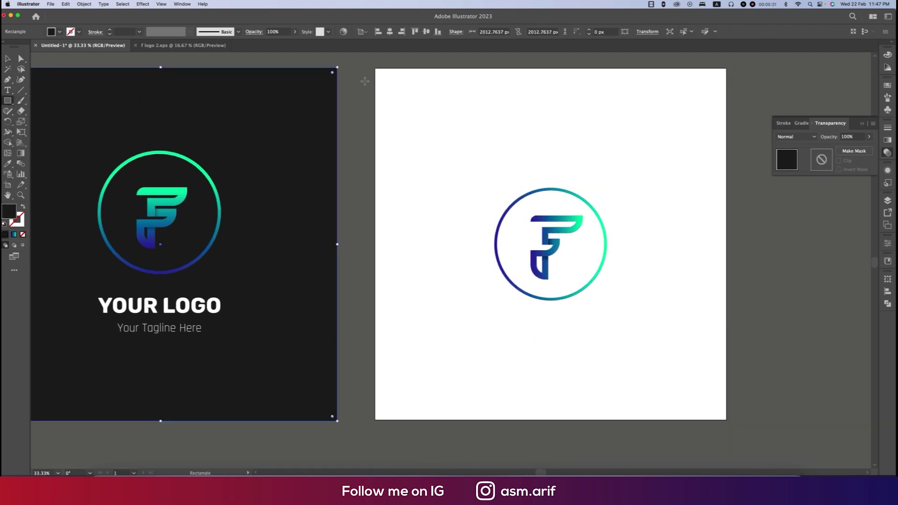
left_click_drag(375, 70, 676, 420)
Send the dark background square to the back behind the logo and deselect it.
right_click(652, 186)
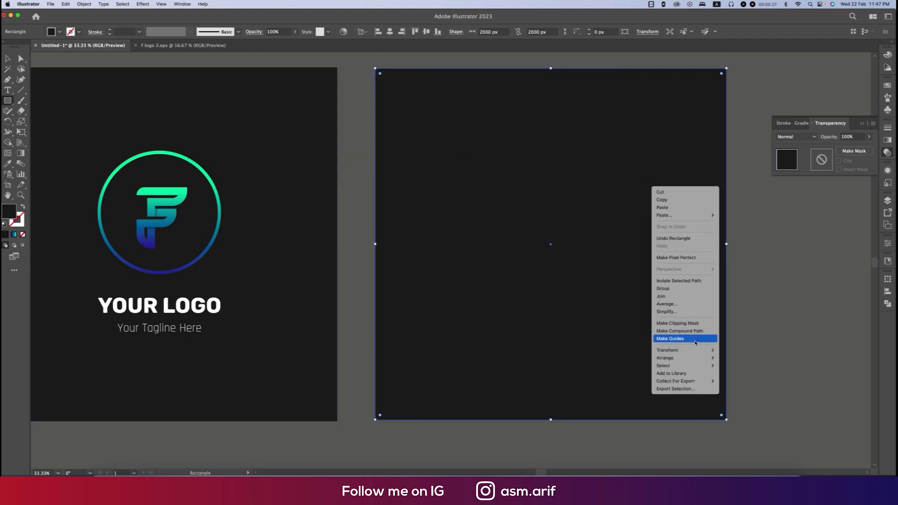
mouse_move(683, 358)
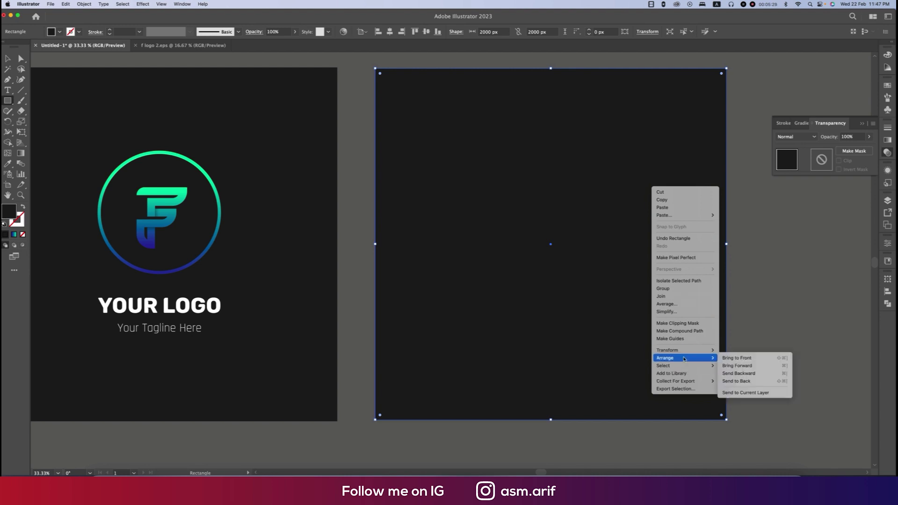
left_click(736, 381)
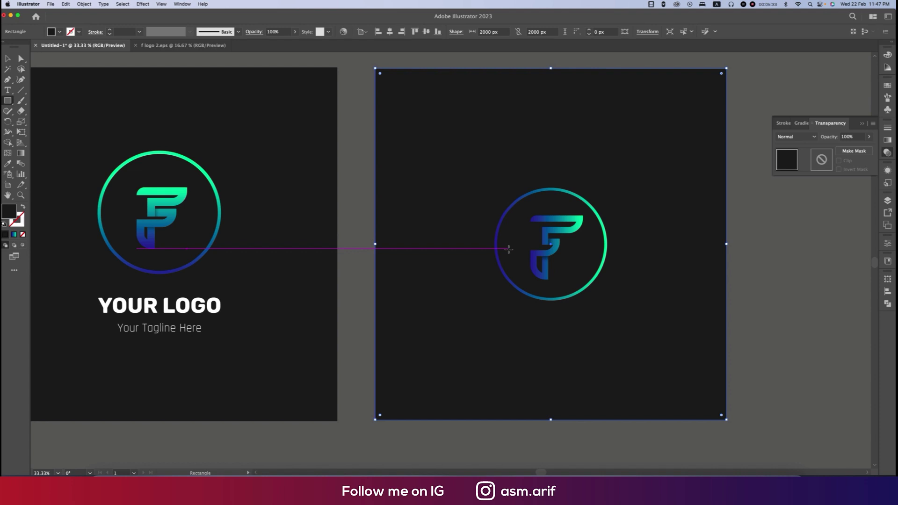
key("v")
left_click(750, 302)
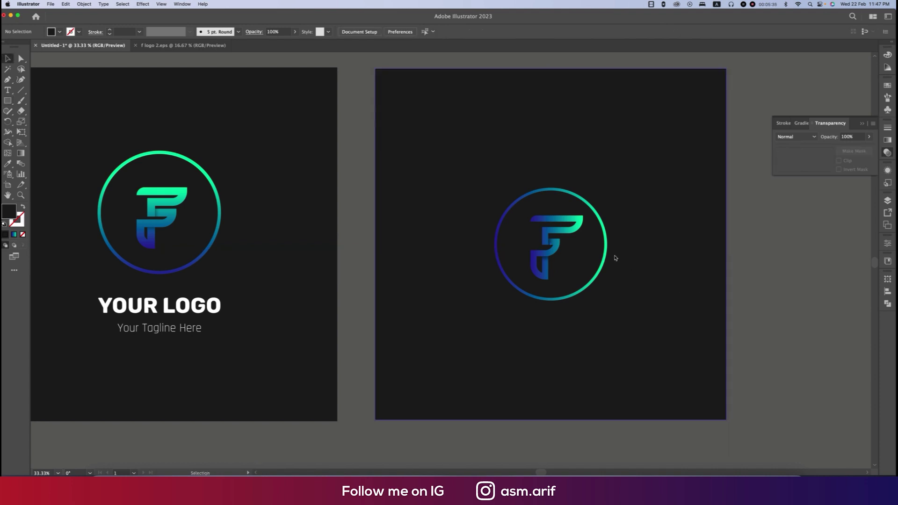
Set the ring's gradient angle to 90°.
left_click(607, 254)
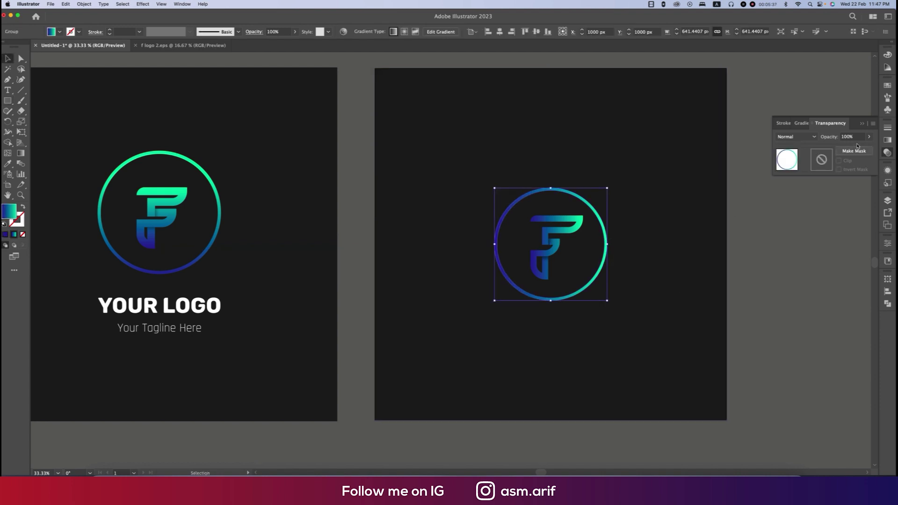
left_click(885, 142)
left_click(822, 173)
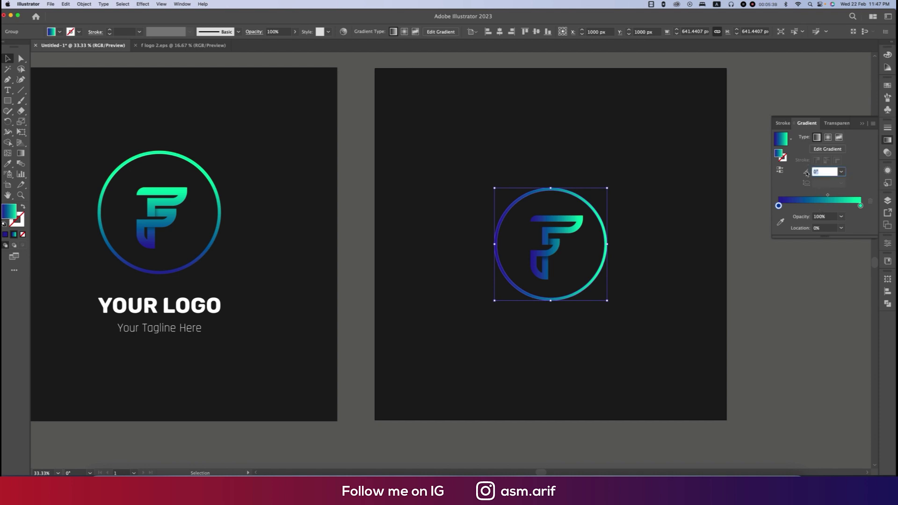
type("90")
key("Return")
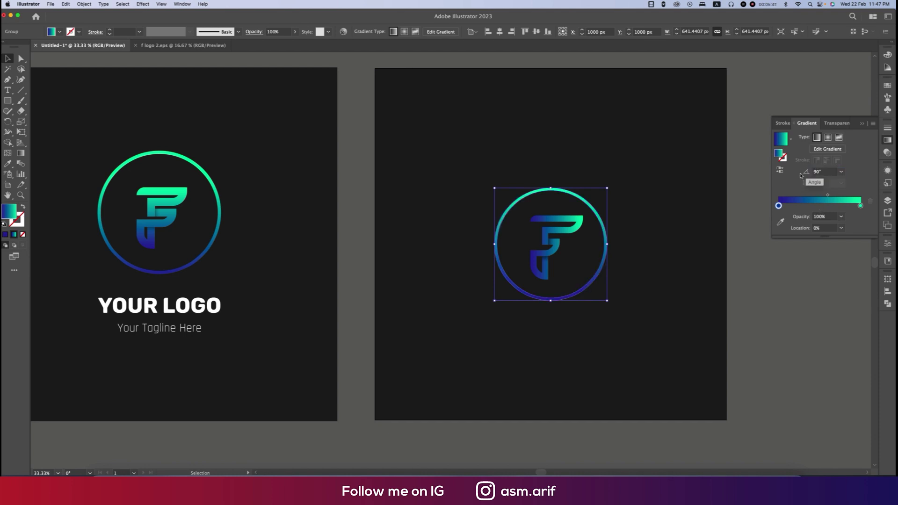
Isolate the F shape inside its group, set its gradient angle to 90°, and exit isolation mode.
double_click(579, 229)
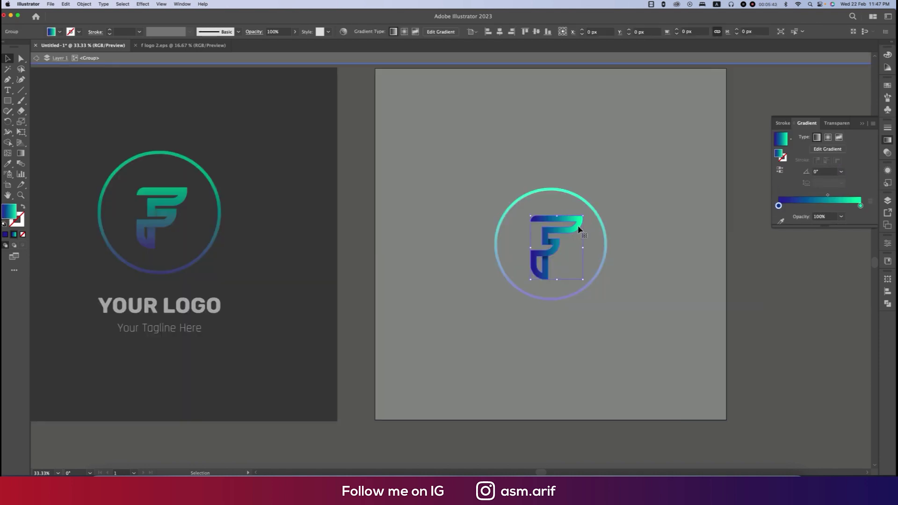
left_click(817, 174)
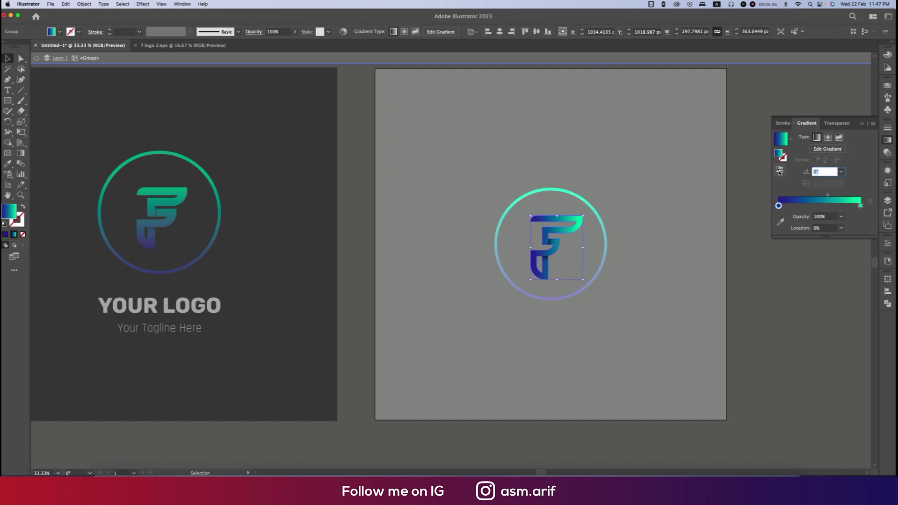
type("90")
key("Return")
double_click(771, 331)
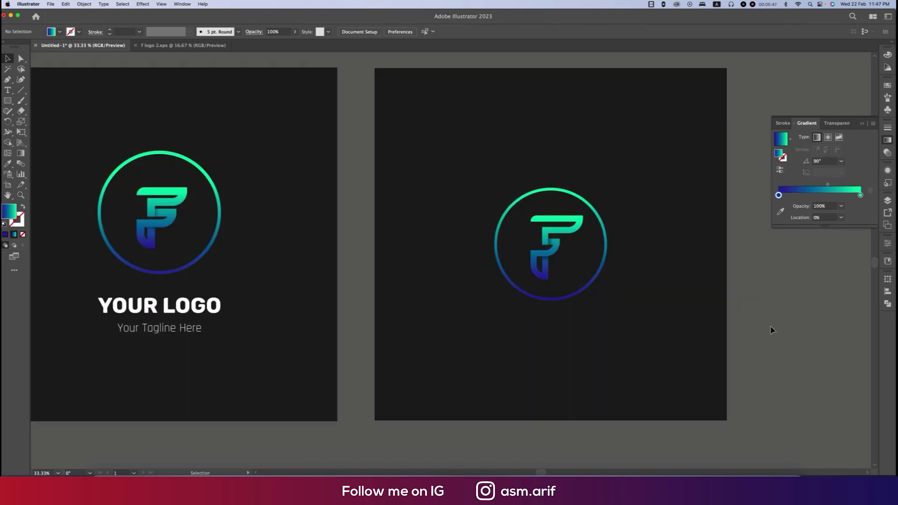
Copy the "YOUR LOGO" and "Your Tagline Here" texts from the reference artboard and place the copy just below the new ring.
double_click(218, 313)
left_click(218, 312)
left_click(201, 327, "shift")
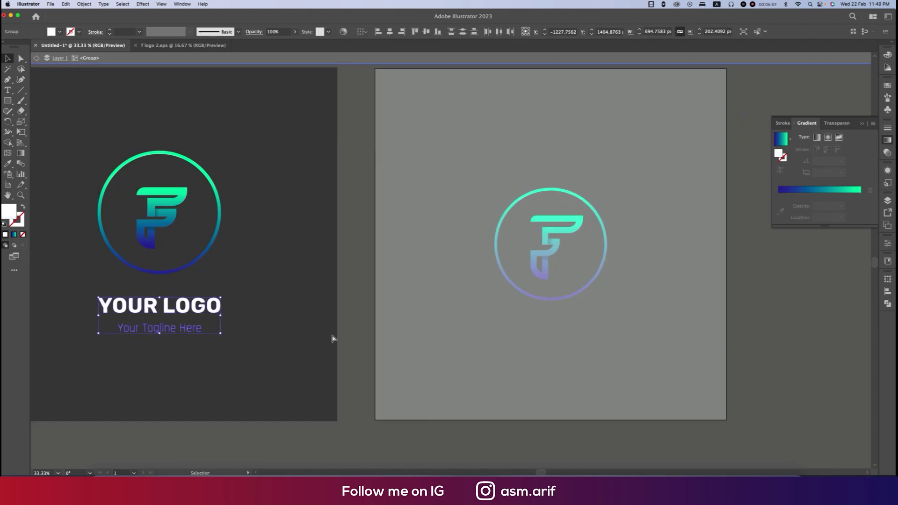
double_click(362, 337)
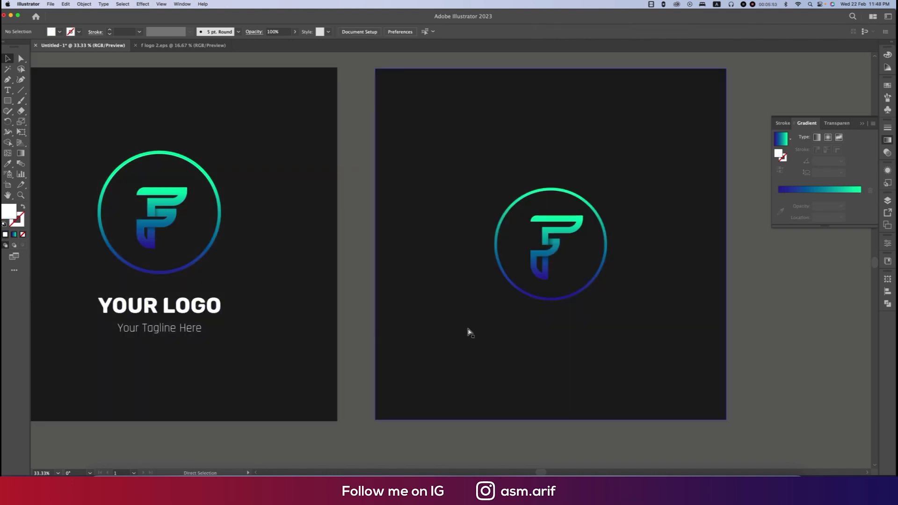
key("super+v")
left_click_drag(473, 259, 577, 324)
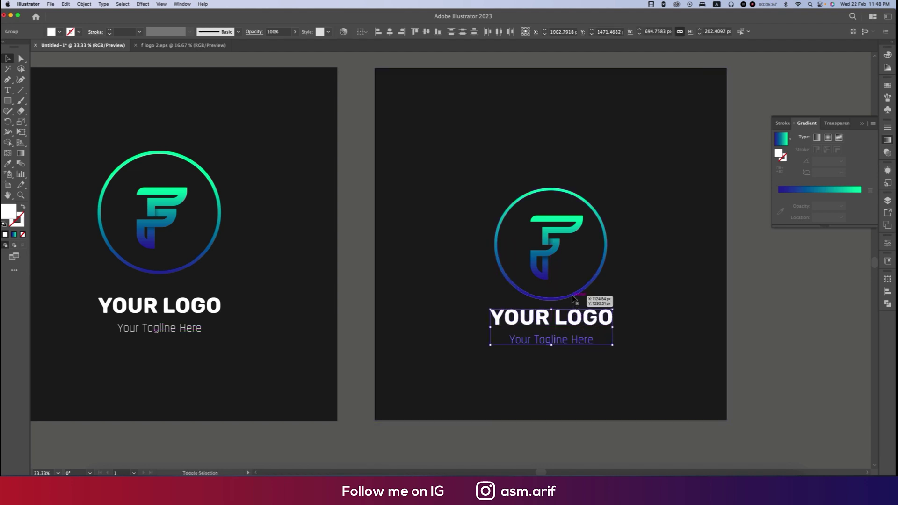
Center the pasted texts and the ring horizontally on each other, and deselect them.
left_click(578, 296, "shift")
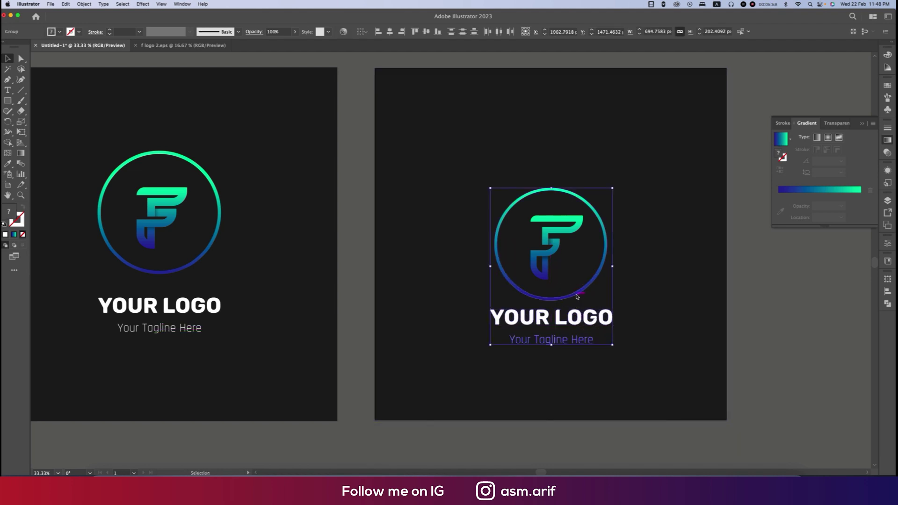
left_click(390, 32)
left_click(390, 32)
left_click(741, 250)
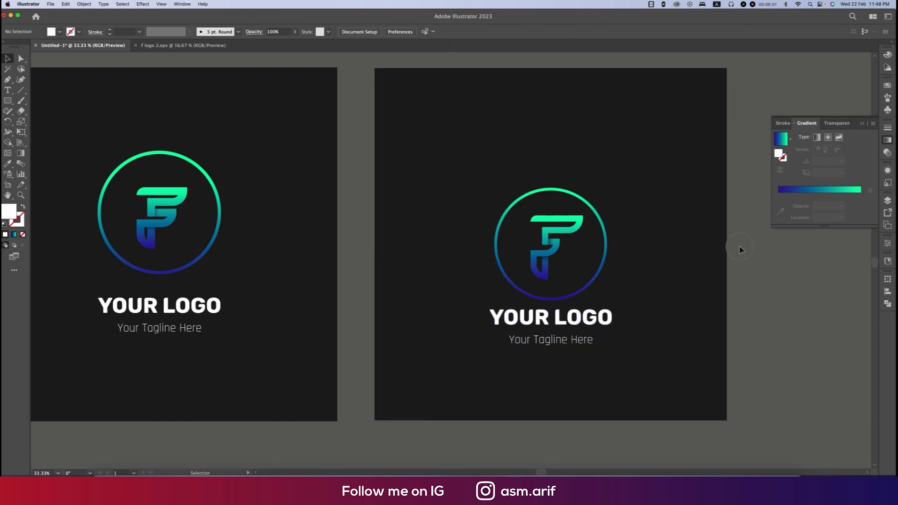
Group the F shape, ring and both texts, center the group vertically on the dark background, and deselect.
left_click(559, 239)
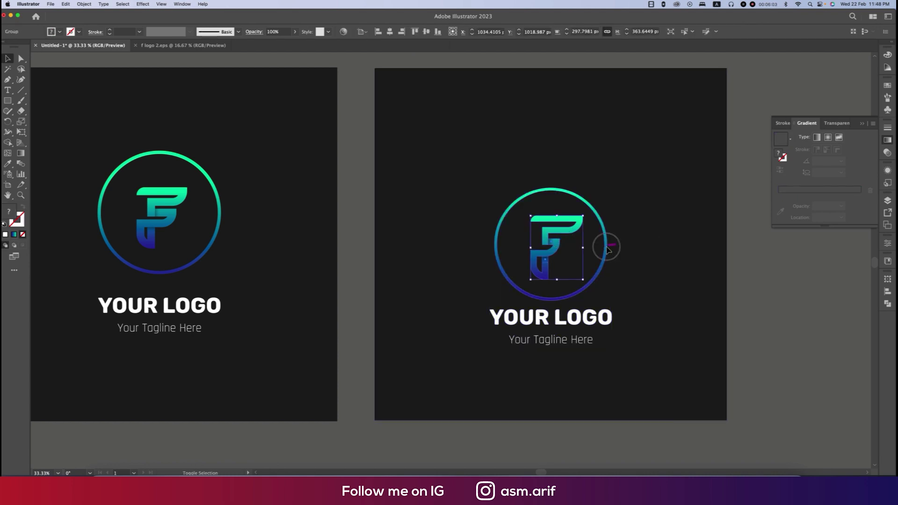
left_click(607, 244, "shift")
left_click(596, 321, "shift")
left_click(584, 341, "shift")
key("a")
key("v")
left_click(640, 333, "shift")
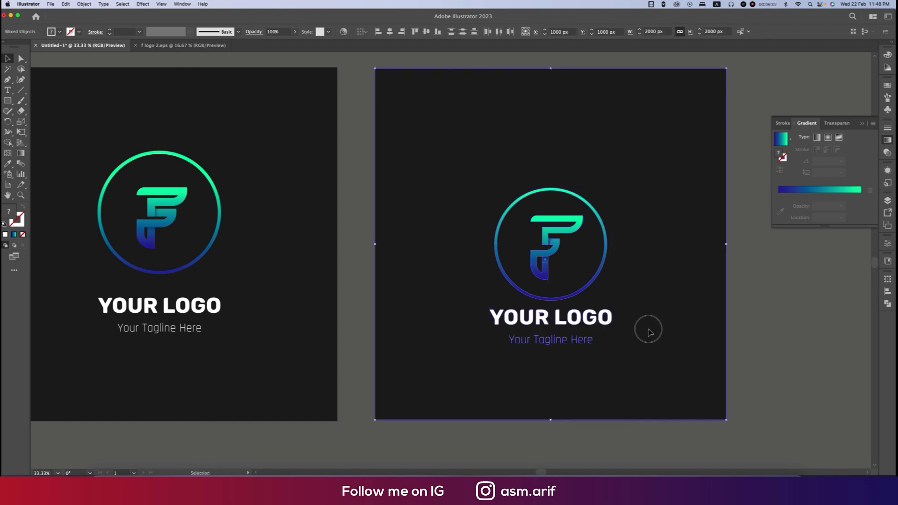
left_click(426, 31)
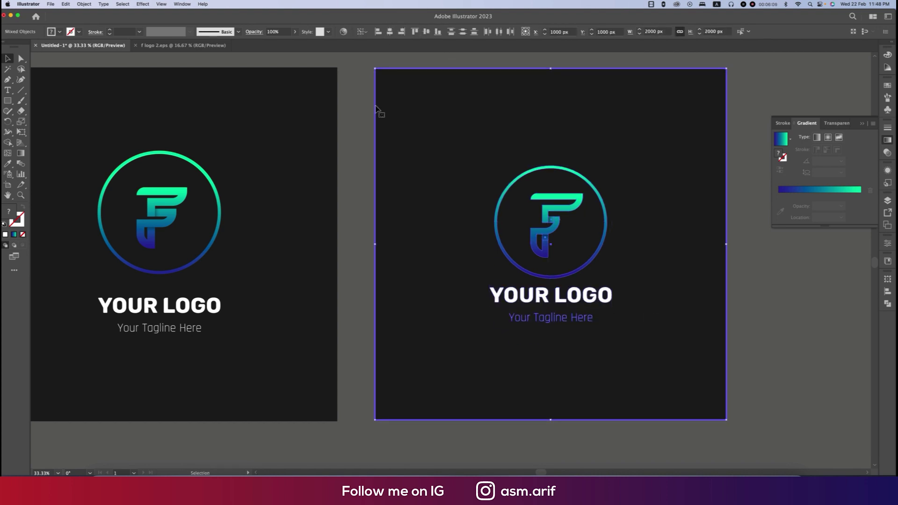
left_click(357, 177)
scroll(357, 176, "down", 1)
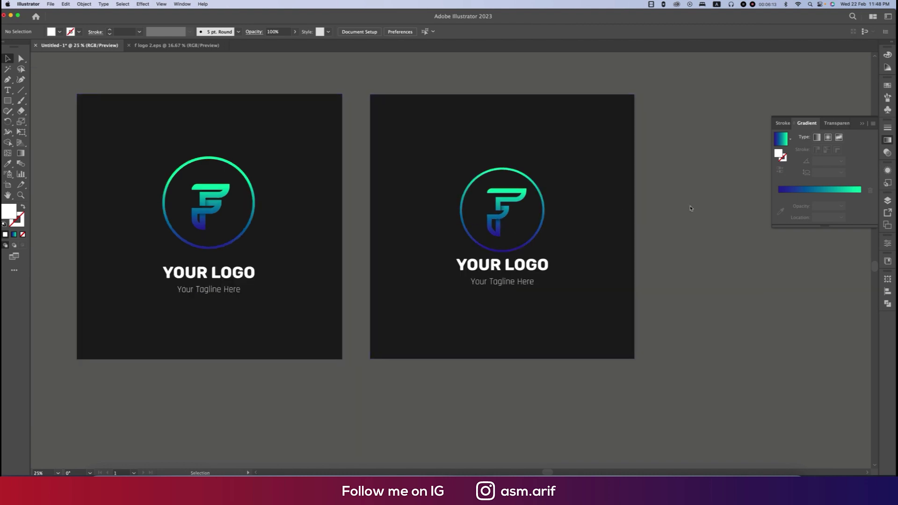
Duplicate the new logo's artboard with its artwork beside the original using the Artboard tool.
scroll(690, 208, "right", 5)
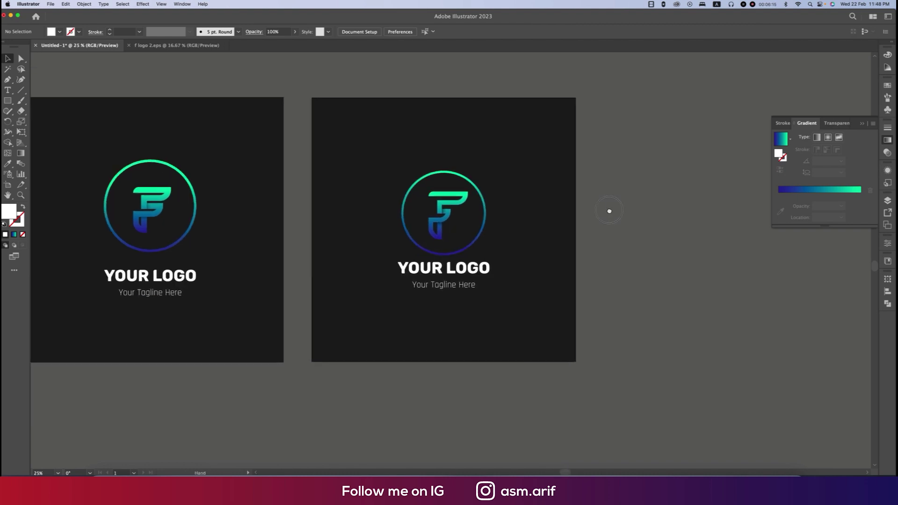
left_click(7, 184)
left_click_drag(384, 219, 678, 214)
key("Escape")
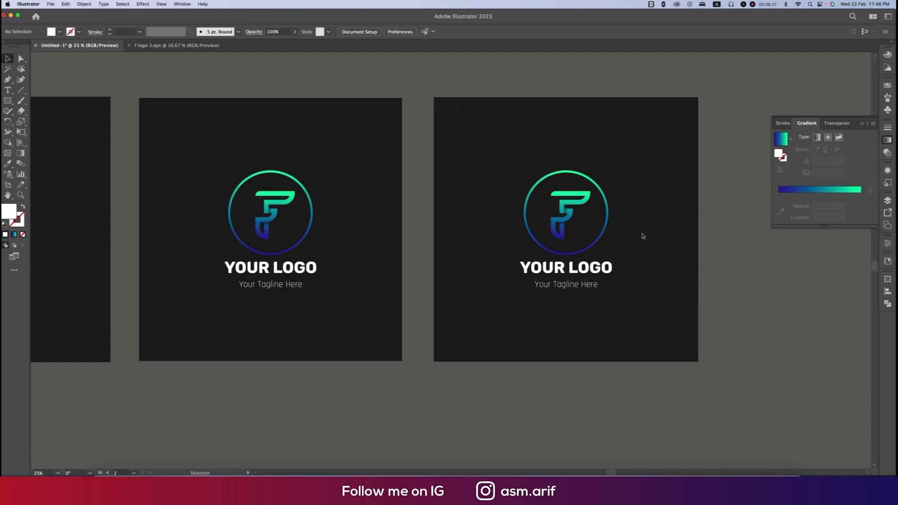
Isolate the duplicated logo's group and recolor the ring's gradient from magenta to orange-red.
double_click(608, 218)
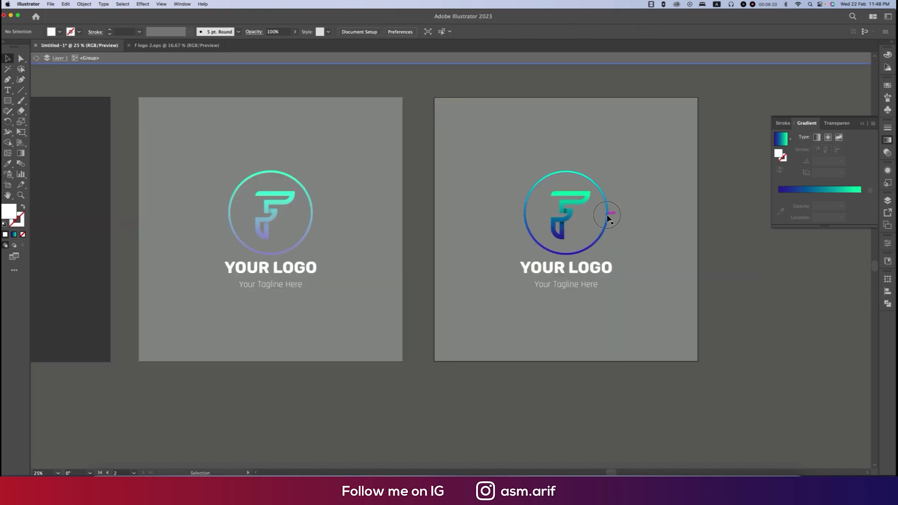
left_click(608, 216)
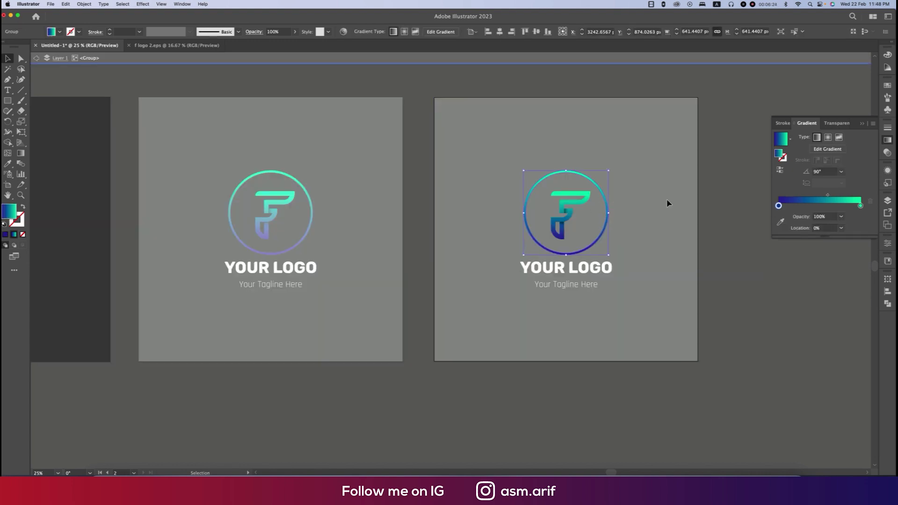
double_click(860, 205)
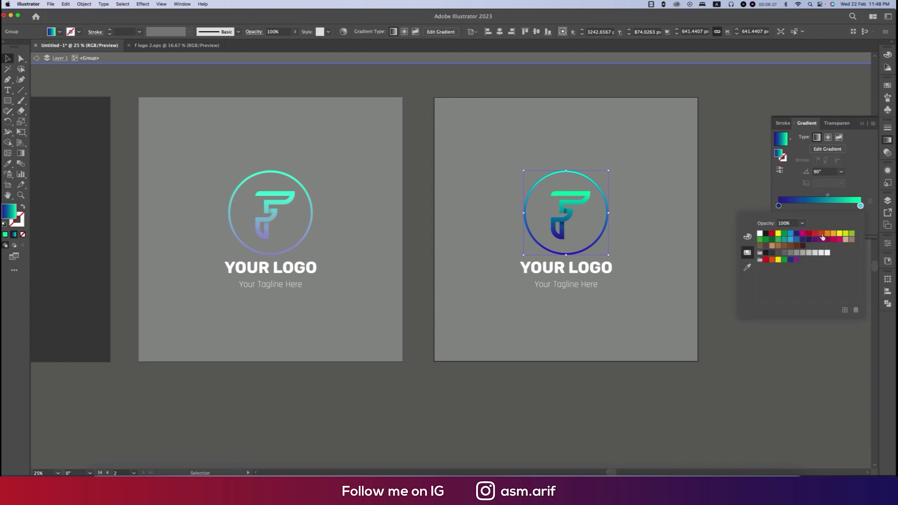
left_click(821, 234)
left_click(778, 206)
left_click(837, 241)
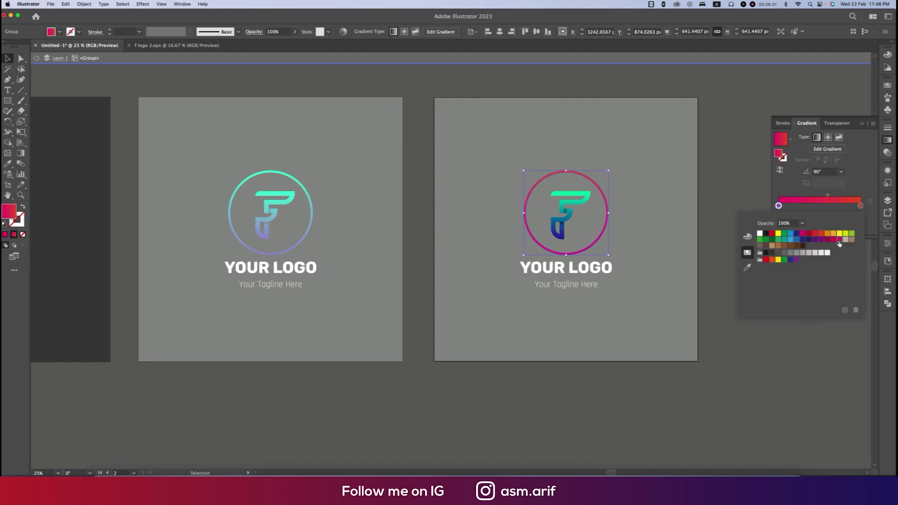
left_click(722, 193)
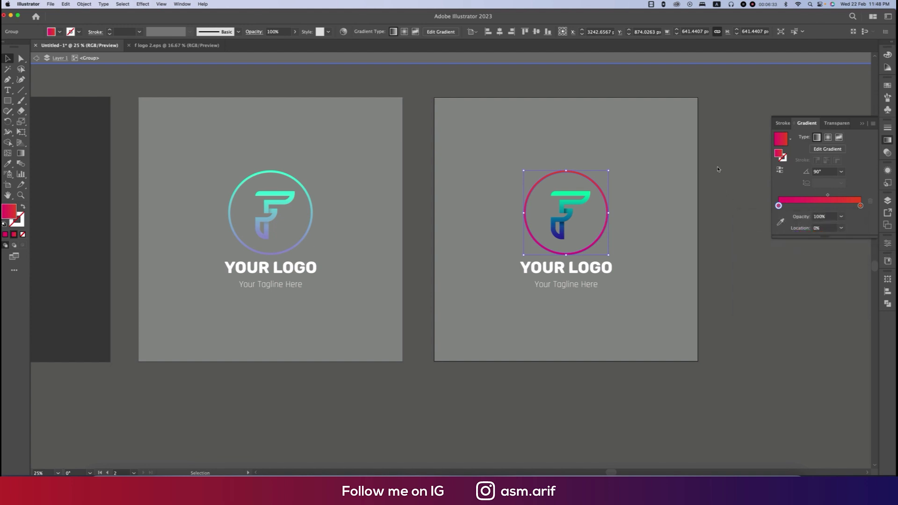
Apply the ring's magenta-to-red gradient to the F shape with the Eyedropper, and exit isolation mode.
double_click(568, 206)
left_click(568, 206)
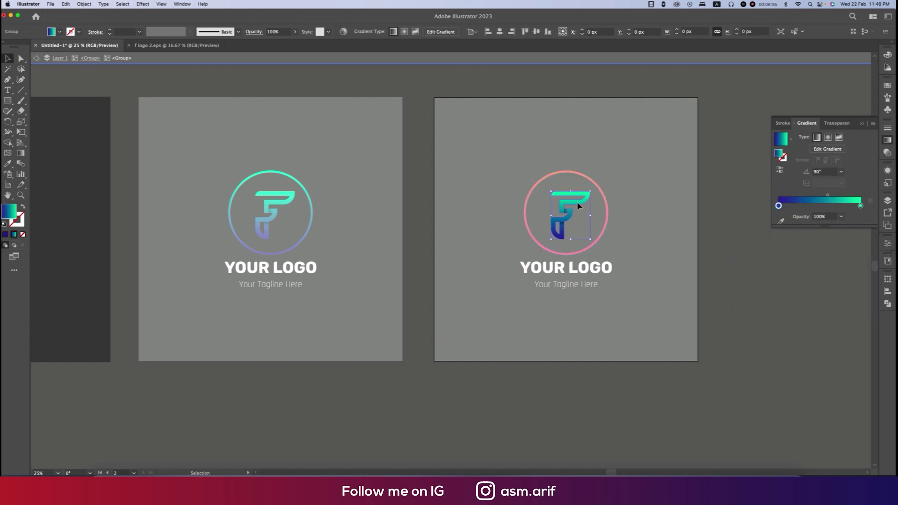
key("i")
left_click(607, 202)
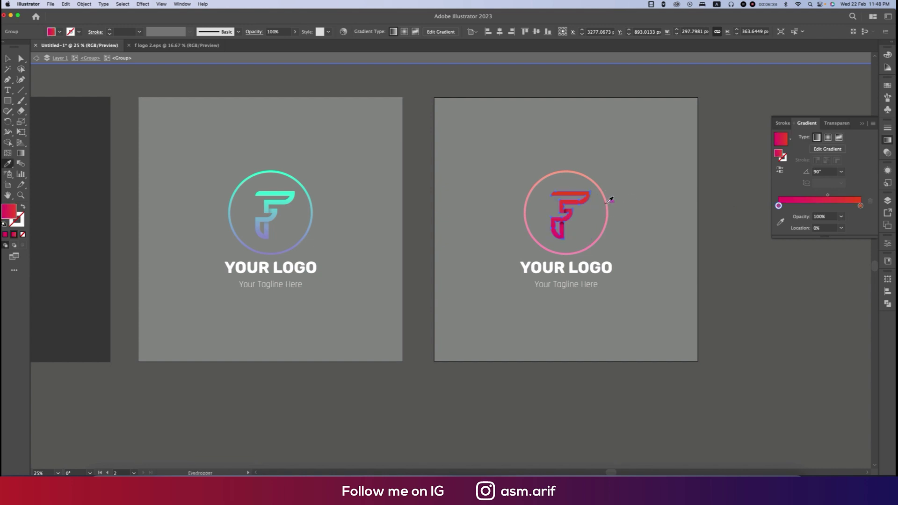
key("v")
key("Escape")
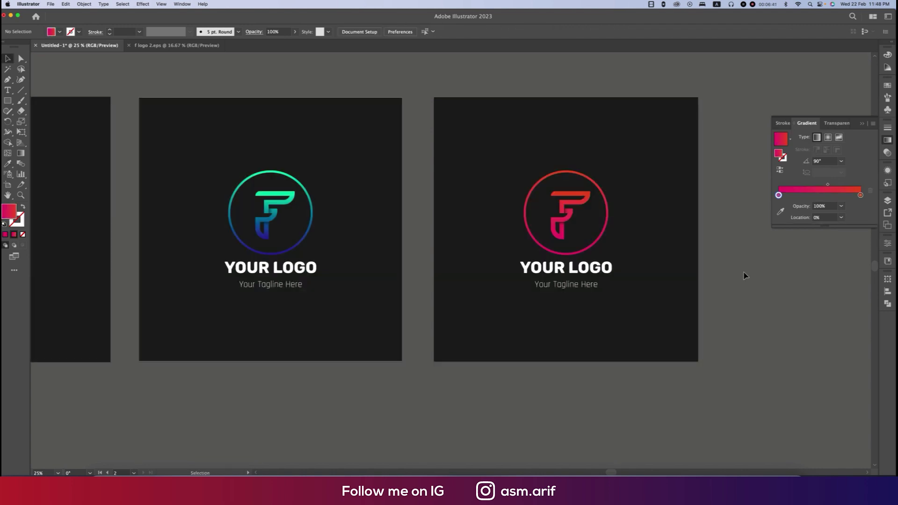
Collapse the Gradient panel to clear the workspace around the three artboards.
scroll(745, 273, "down", 1)
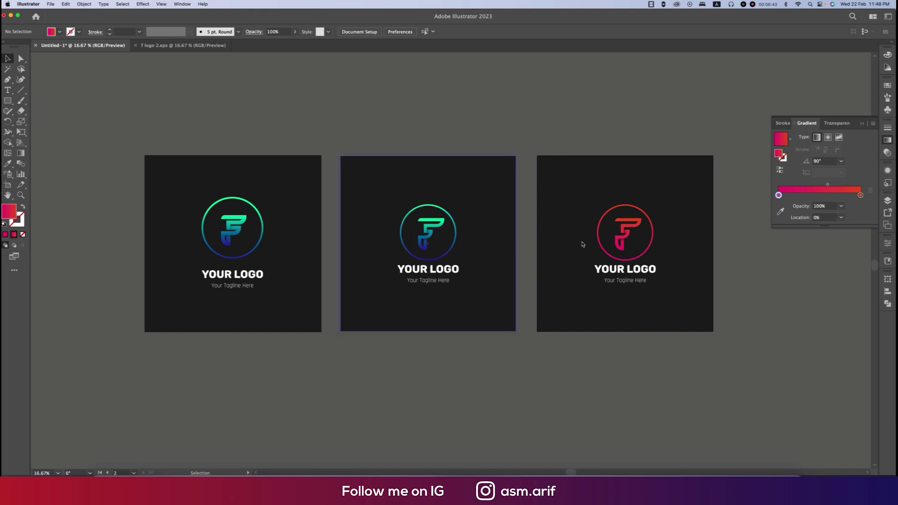
left_click_drag(754, 270, 694, 261)
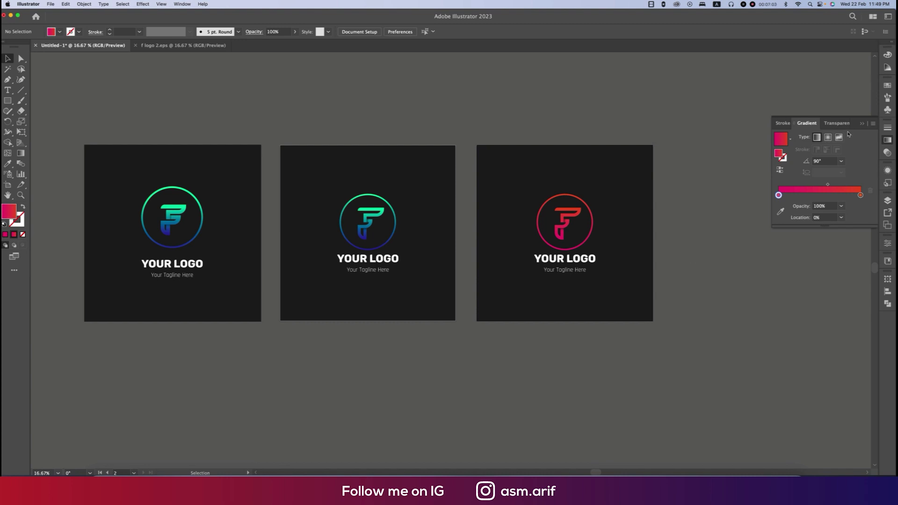
left_click(863, 125)
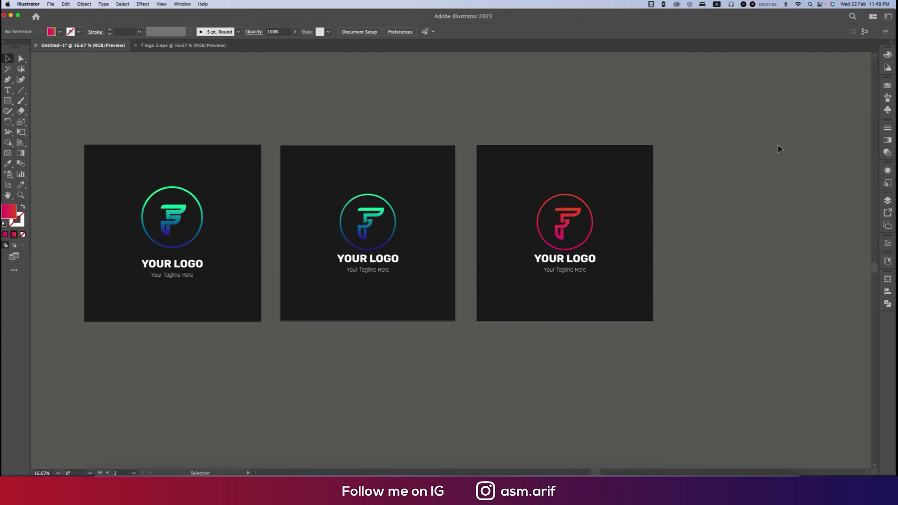
scroll(754, 158, "right", 3)
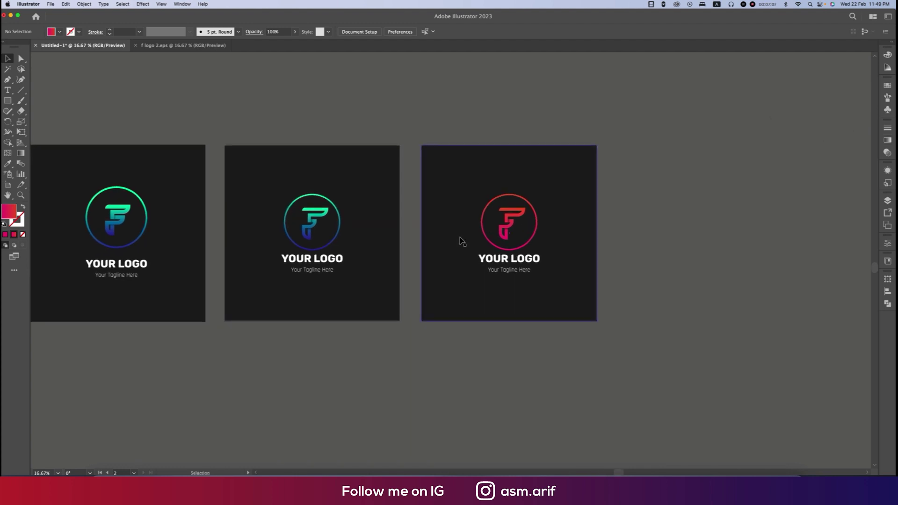
Export the new green-blue logo group to Downloads as a 300 ppi PNG named "f logo", and close the opened folder.
left_click(314, 220)
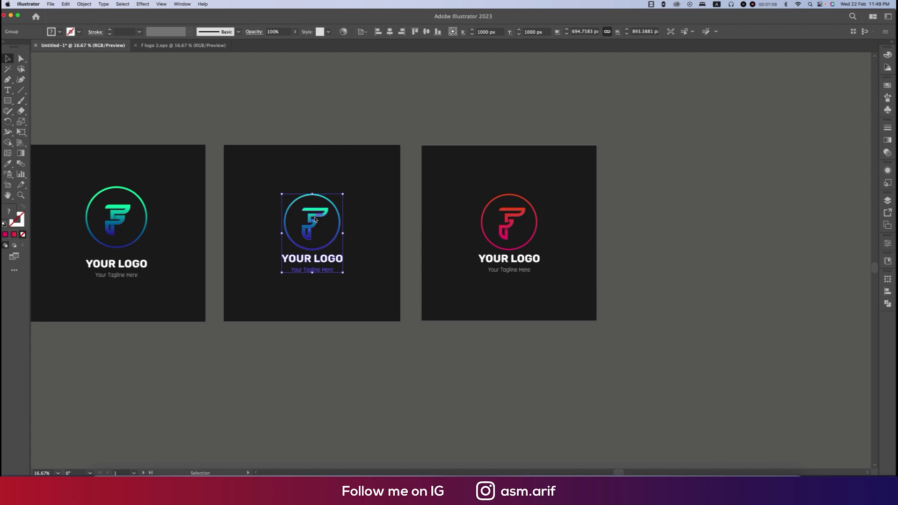
right_click(314, 220)
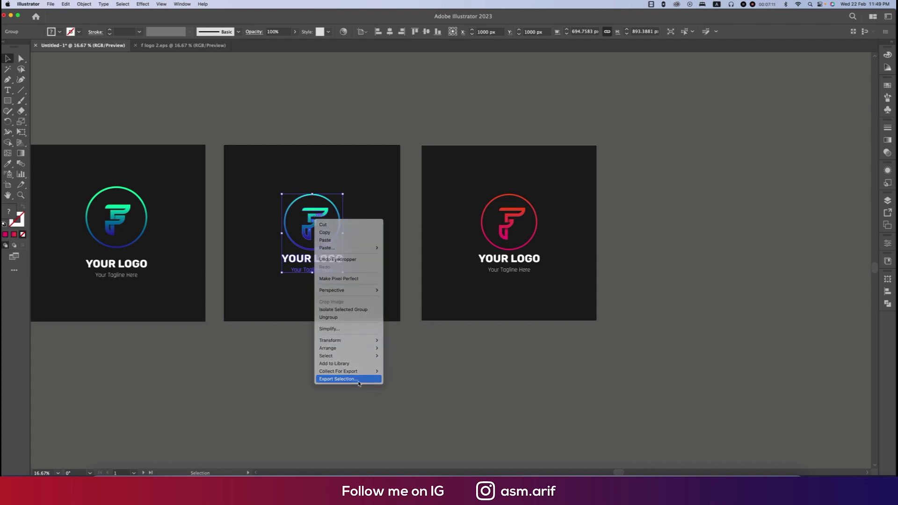
left_click(359, 380)
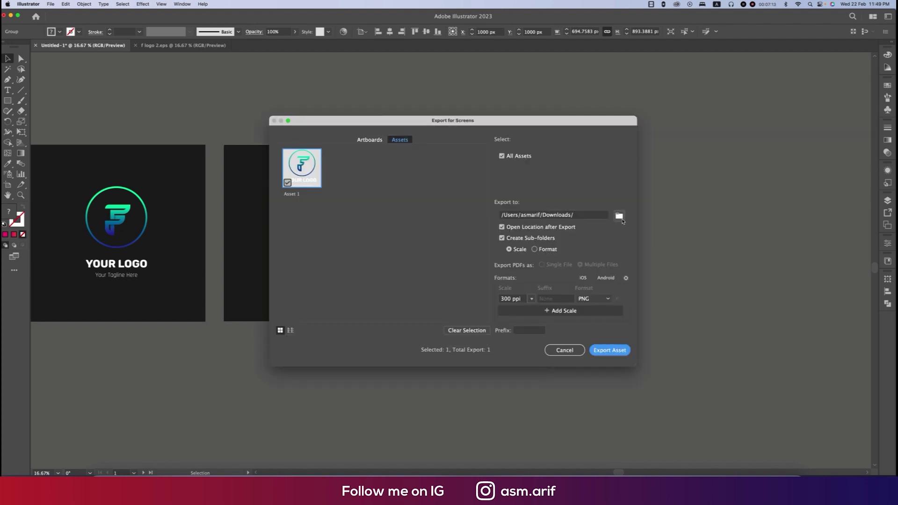
double_click(292, 194)
type("f logo")
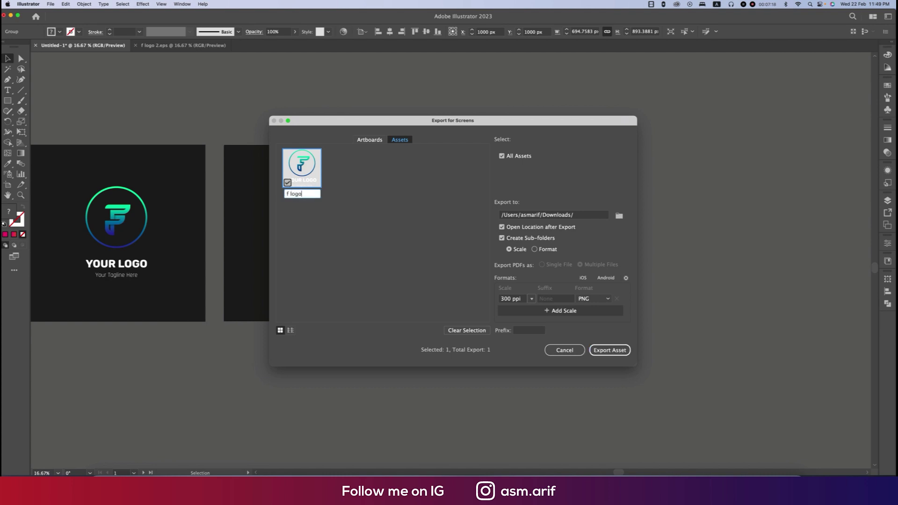
key("Return")
left_click(609, 349)
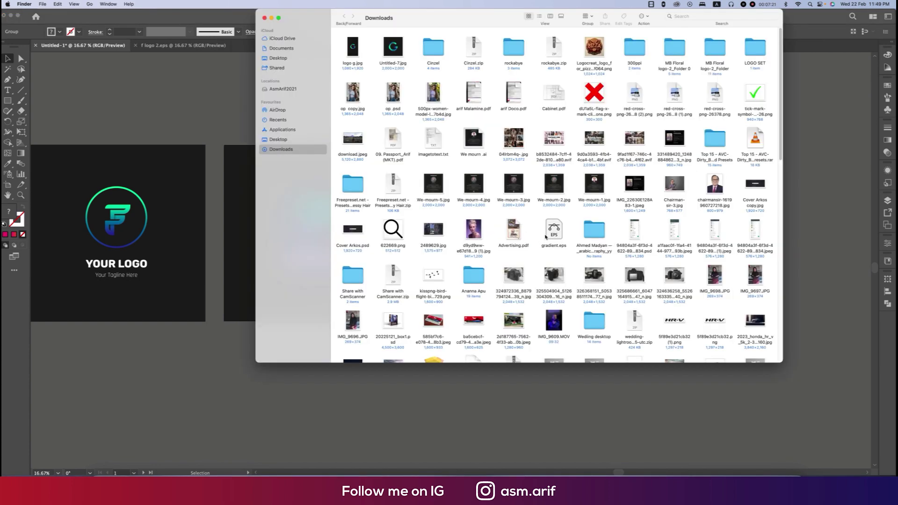
left_click(265, 19)
Export the red logo group to Downloads as a 300 ppi PNG, renaming its asset "f logo", and close the opened folder.
left_click(506, 226)
left_click(507, 225)
right_click(508, 224)
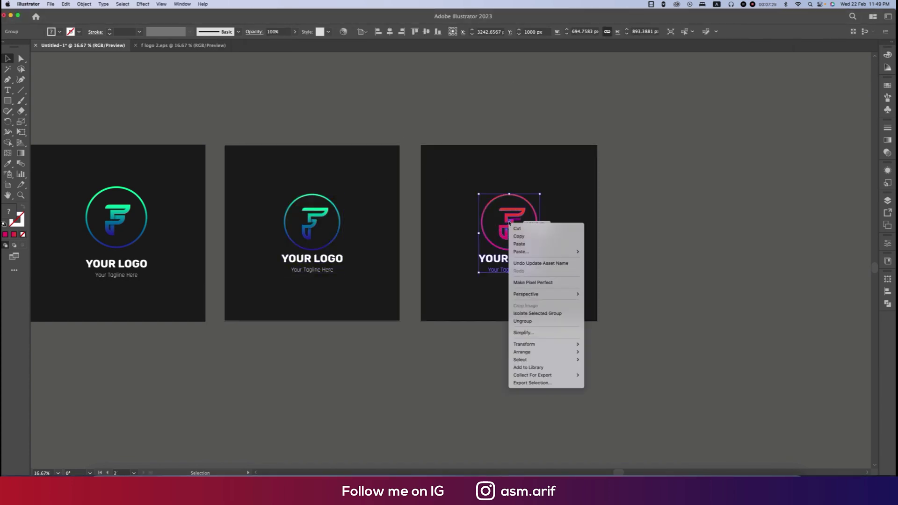
left_click(523, 382)
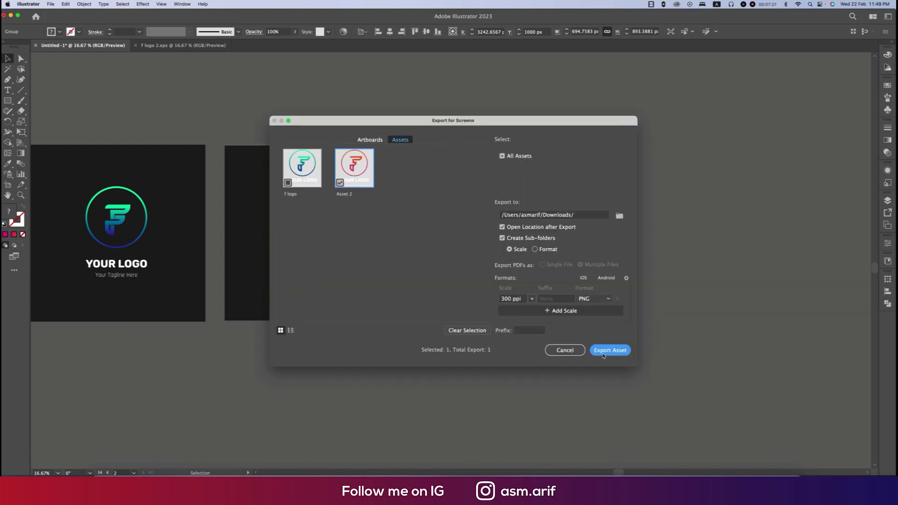
double_click(348, 194)
type("f logo")
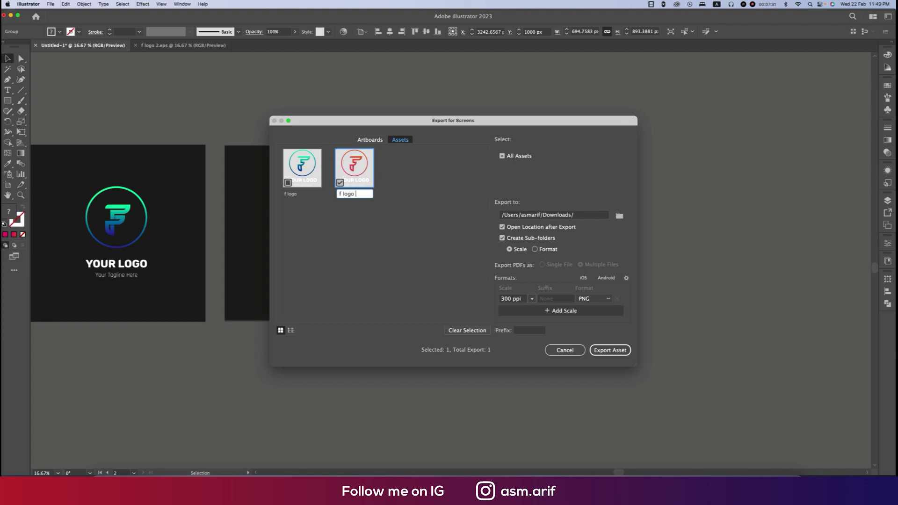
left_click(604, 350)
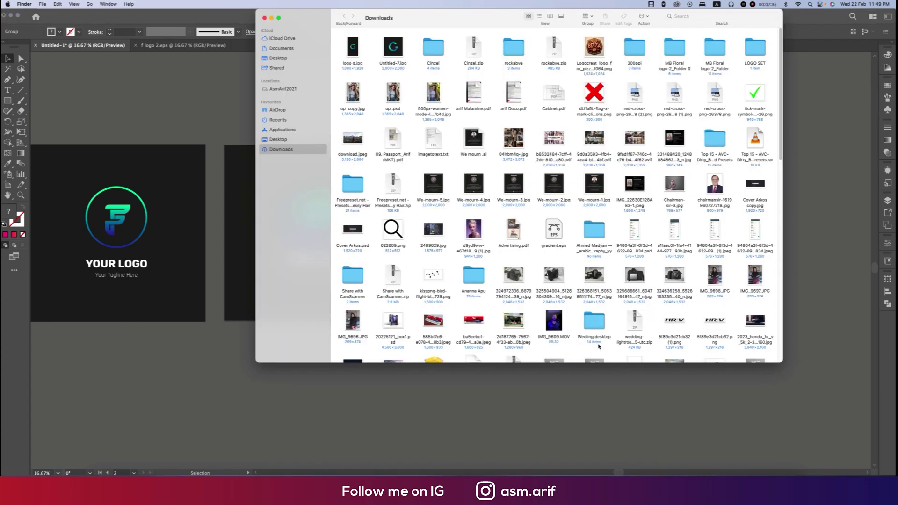
left_click(265, 19)
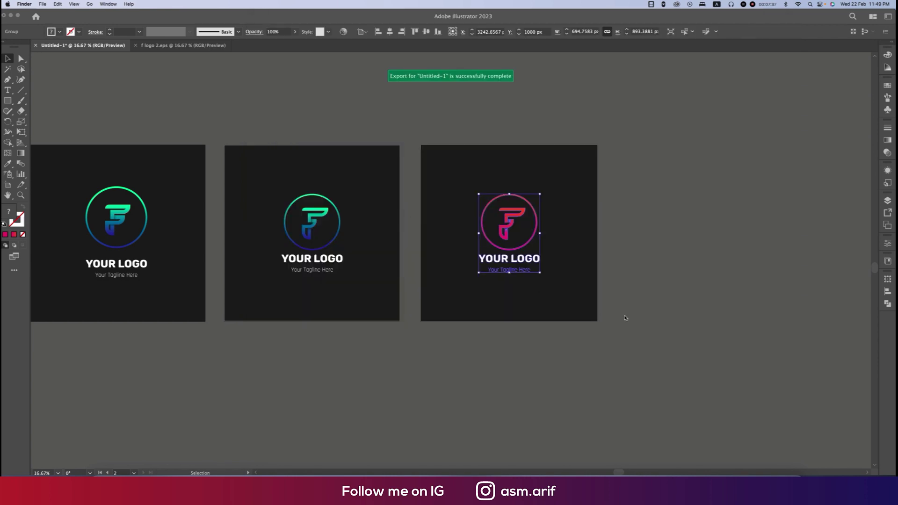
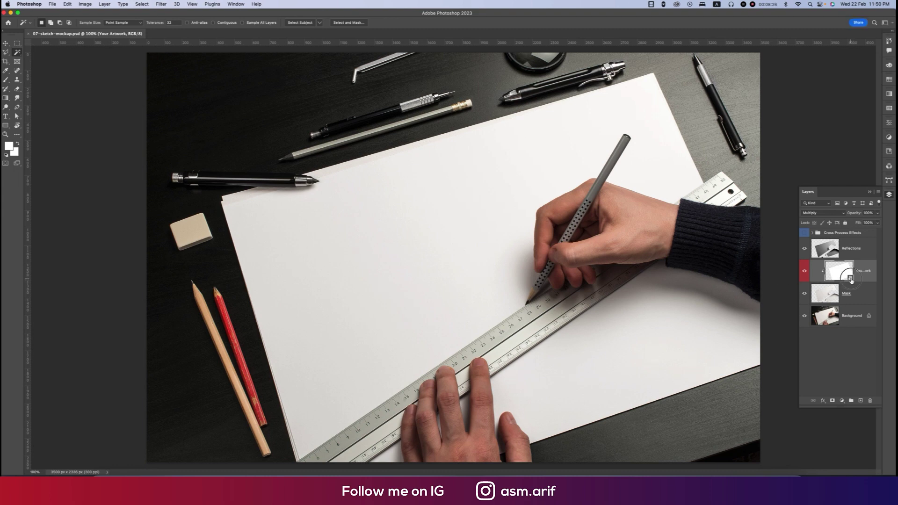
Open the artwork smart object's contents in the Photoshop sketch mockup, and switch back to Illustrator.
double_click(850, 278)
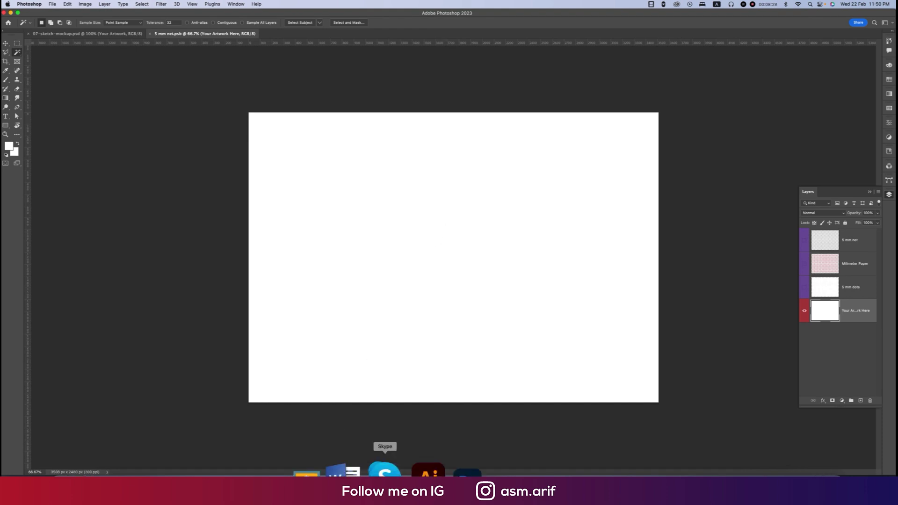
left_click(410, 469)
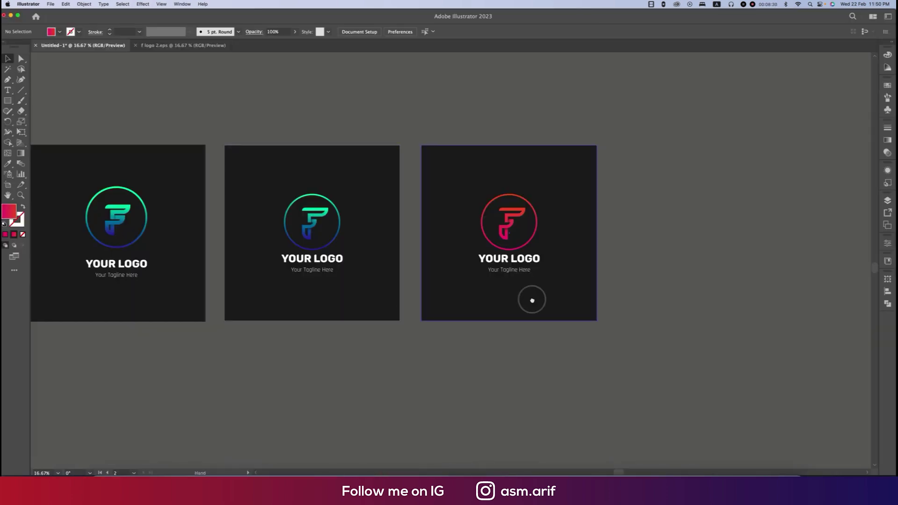
Duplicate the red logo group onto the empty canvas beside its artboard, fill the copy with dark gray, and deselect it.
scroll(528, 300, "right", 5)
left_click(410, 229)
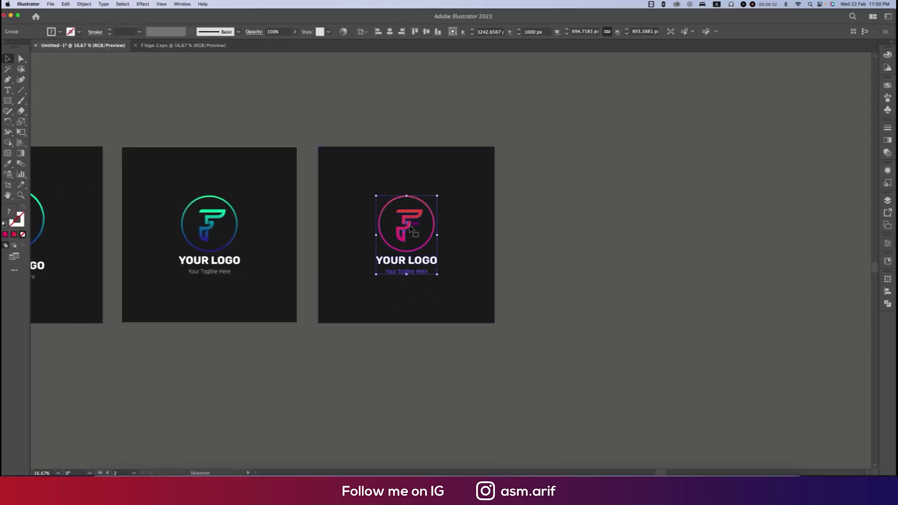
left_click_drag(410, 228, 572, 228)
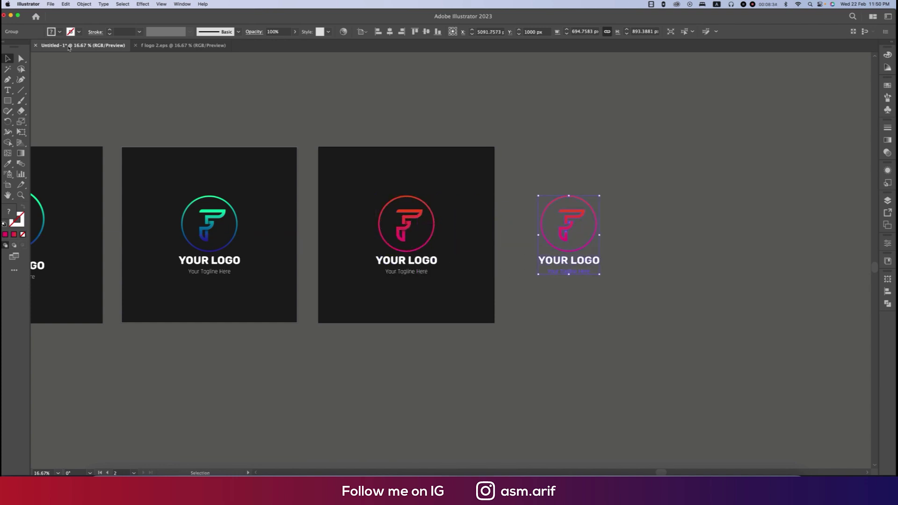
left_click(60, 32)
left_click(16, 72)
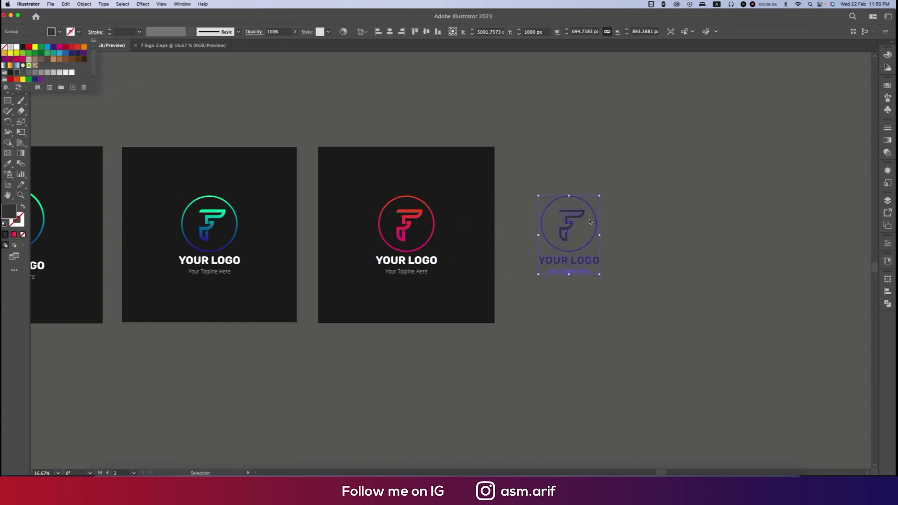
left_click(627, 229)
left_click(659, 237)
scroll(606, 233, "right", 2)
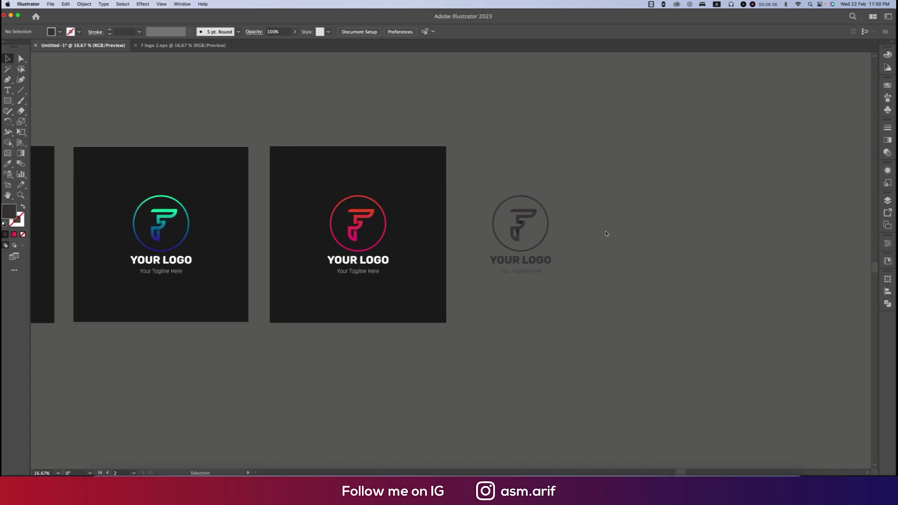
scroll(538, 209, "up", 10)
left_click(387, 320)
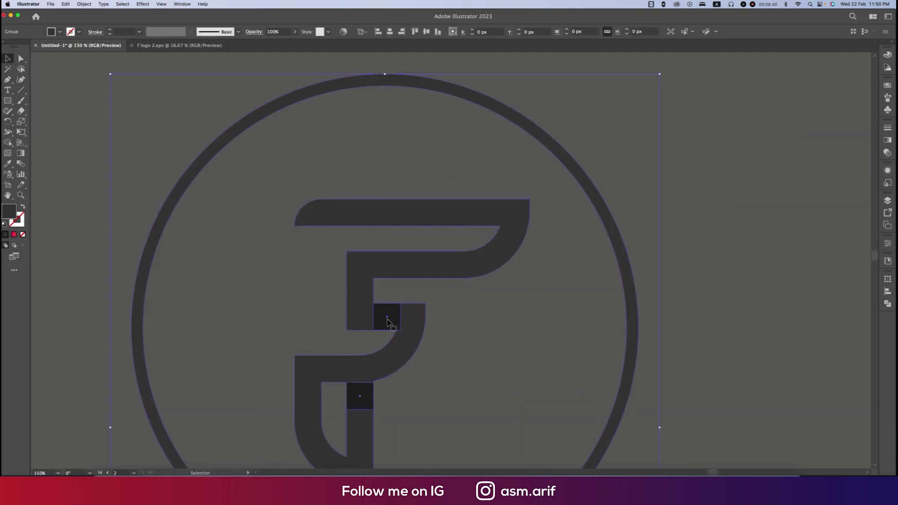
double_click(387, 320)
left_click(391, 319)
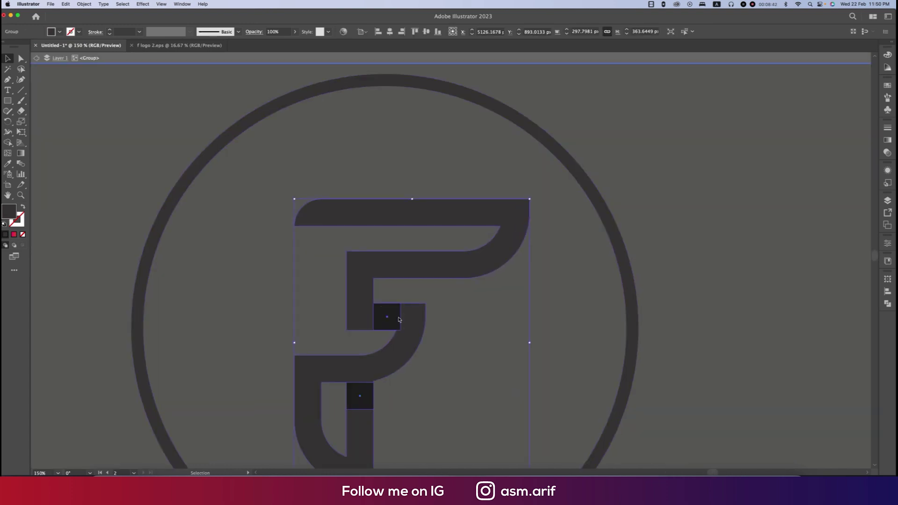
double_click(575, 335)
scroll(575, 335, "down", 10)
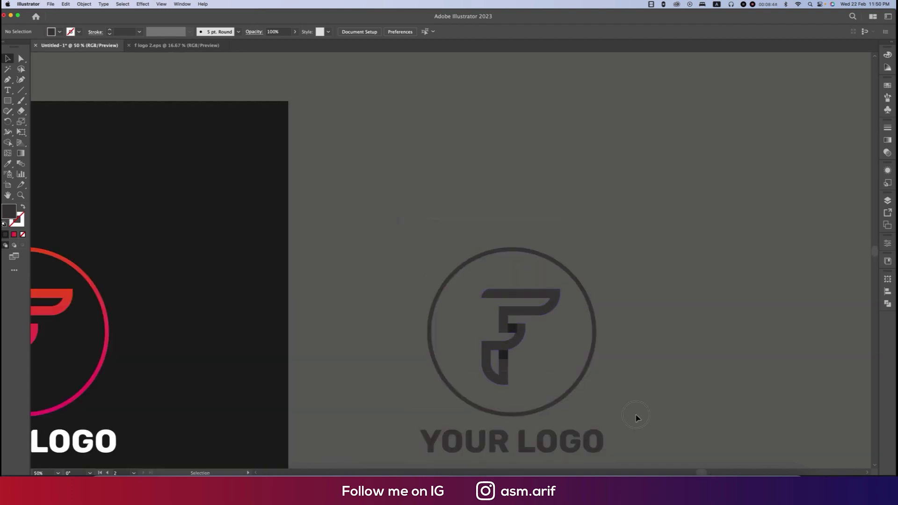
Copy the whole dark gray logo group with its texts, and switch to Photoshop.
key("a")
key("super+a")
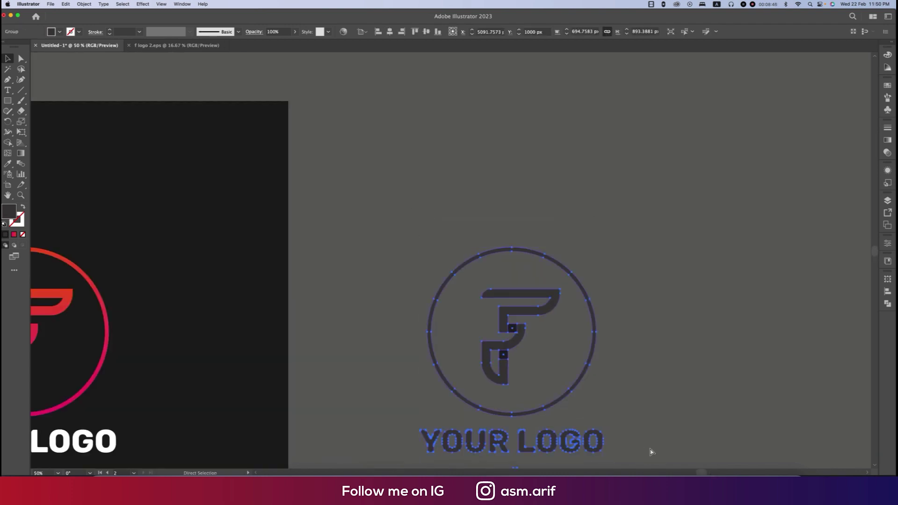
key("v")
scroll(646, 435, "down", 5)
scroll(636, 374, "right", 1)
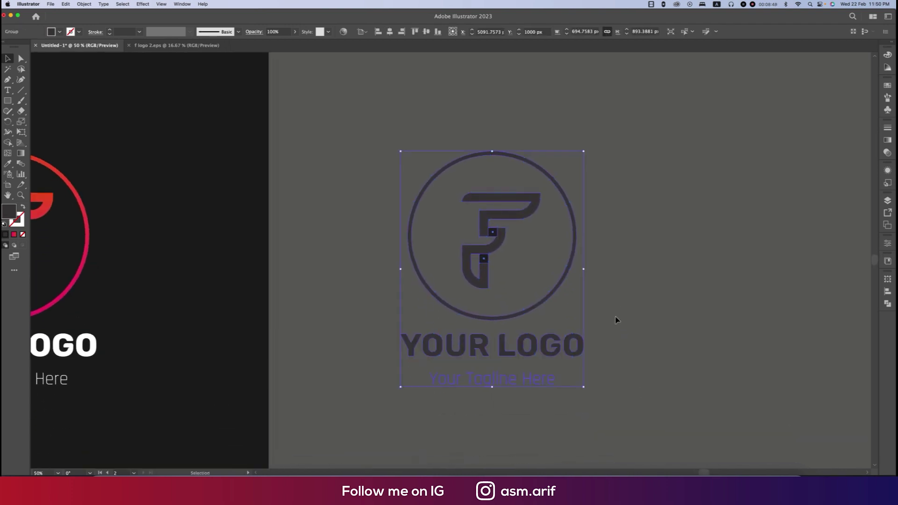
left_click(436, 474)
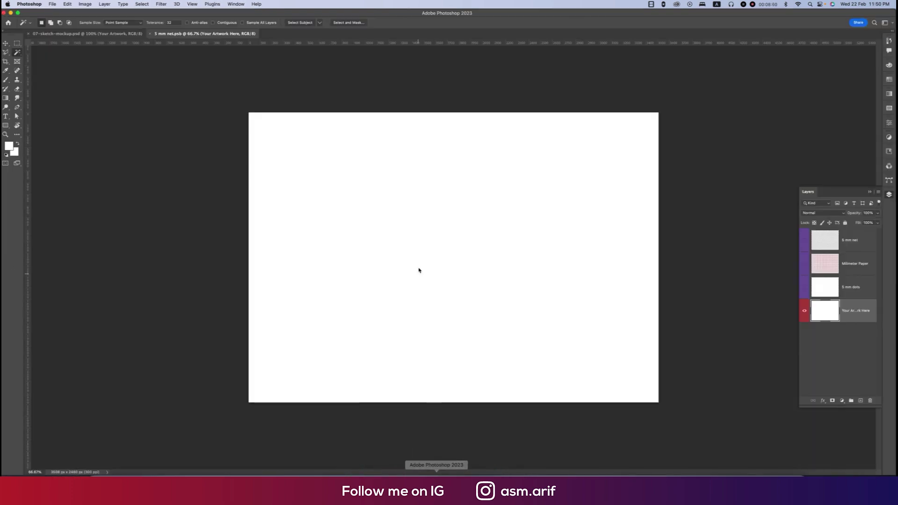
Paste the dark logo into the mockup's artwork file, scale it around its center to slightly under half its placed size, and save the file.
key("super+v")
left_click(484, 220)
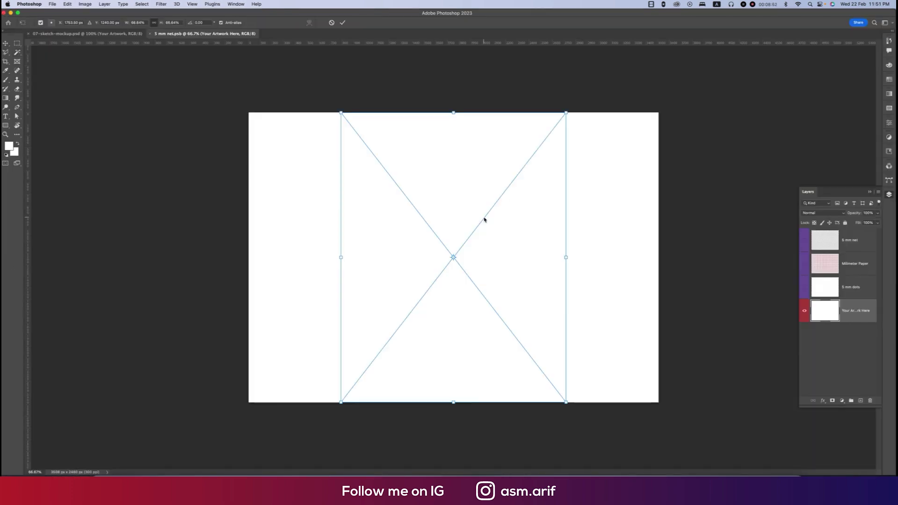
left_click_drag(564, 258, 502, 258)
key("Return")
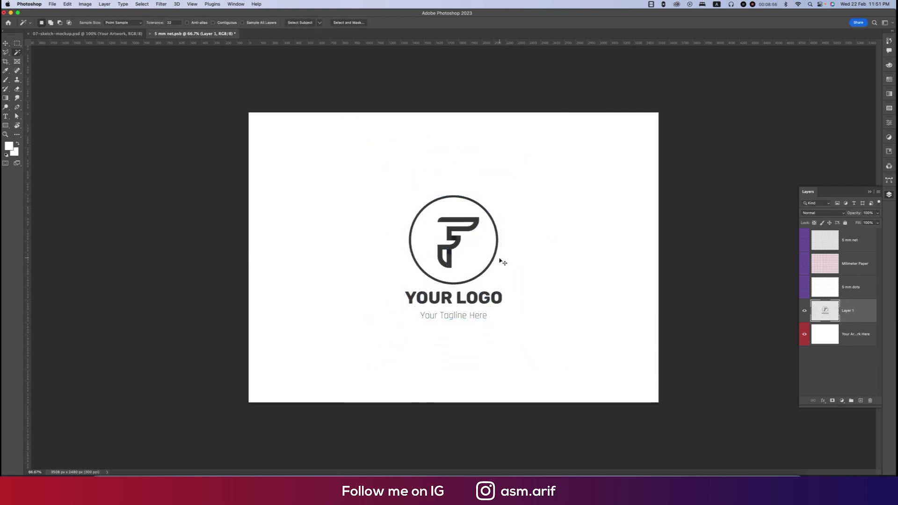
key("super+s")
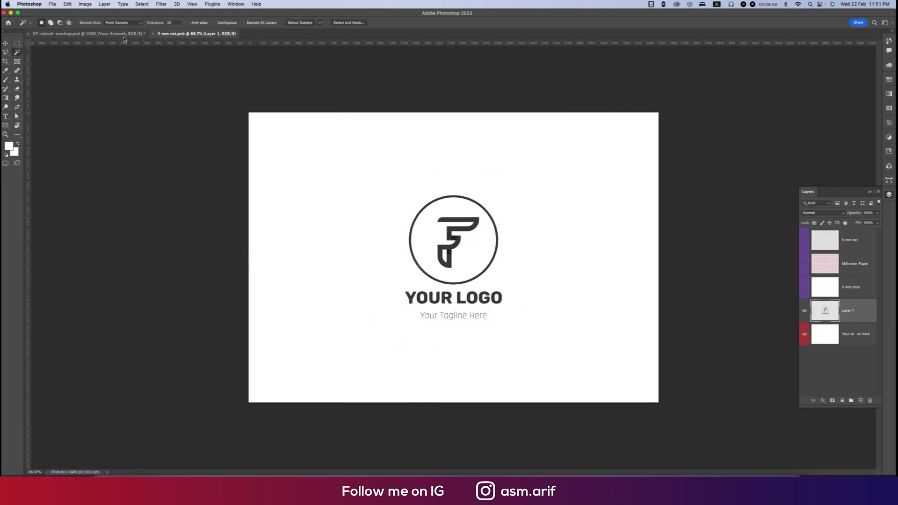
Save a JPEG copy of 07-sketch-mockup.psd to Downloads with high quality and Baseline ("Standard") format.
left_click(124, 36)
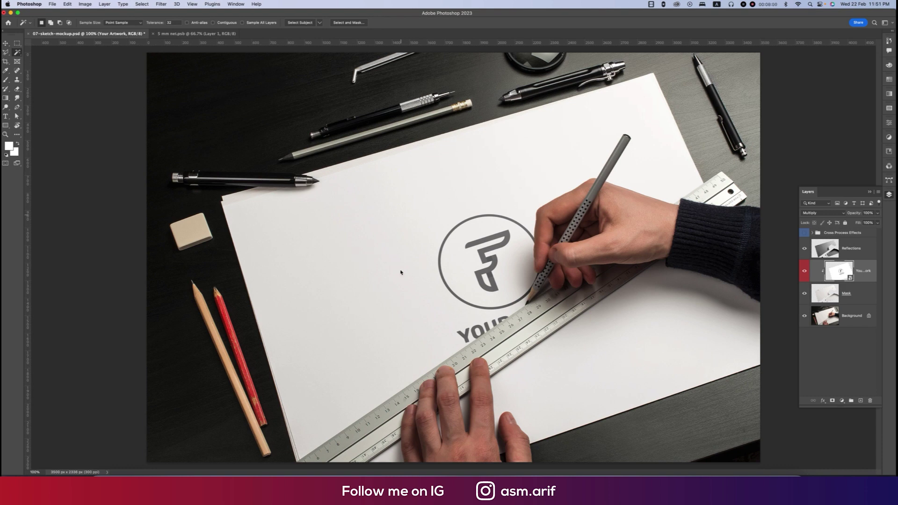
key("super+minus")
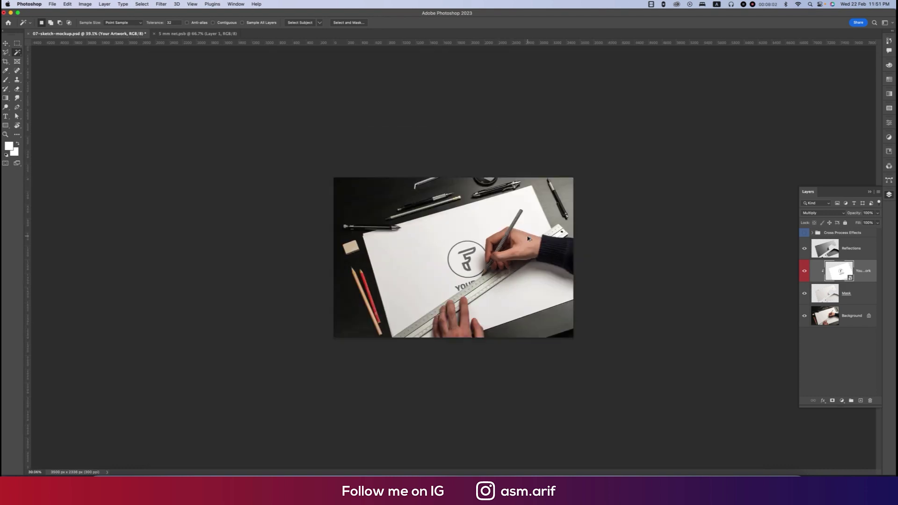
left_click(52, 4)
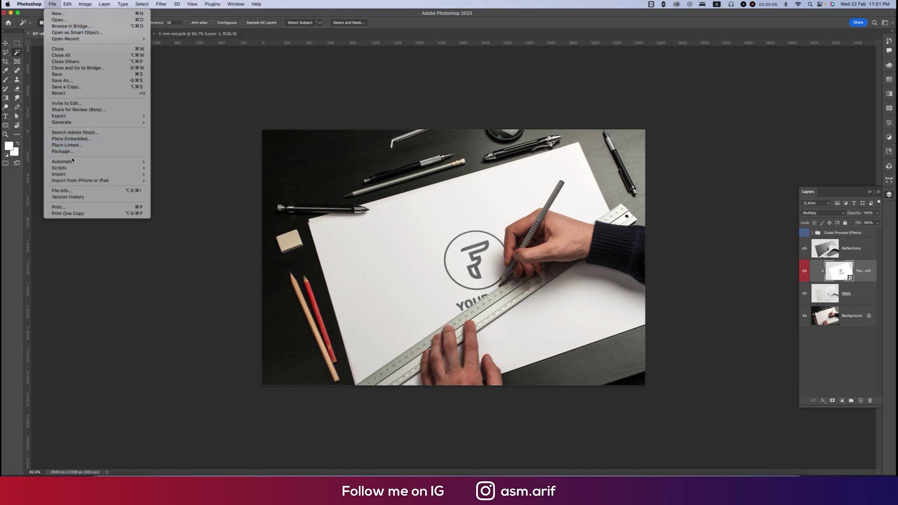
left_click(66, 86)
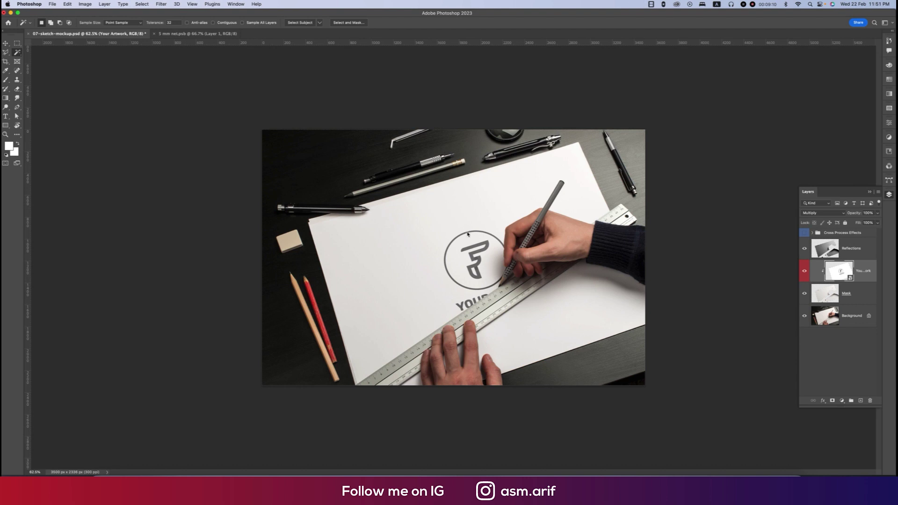
left_click(428, 261)
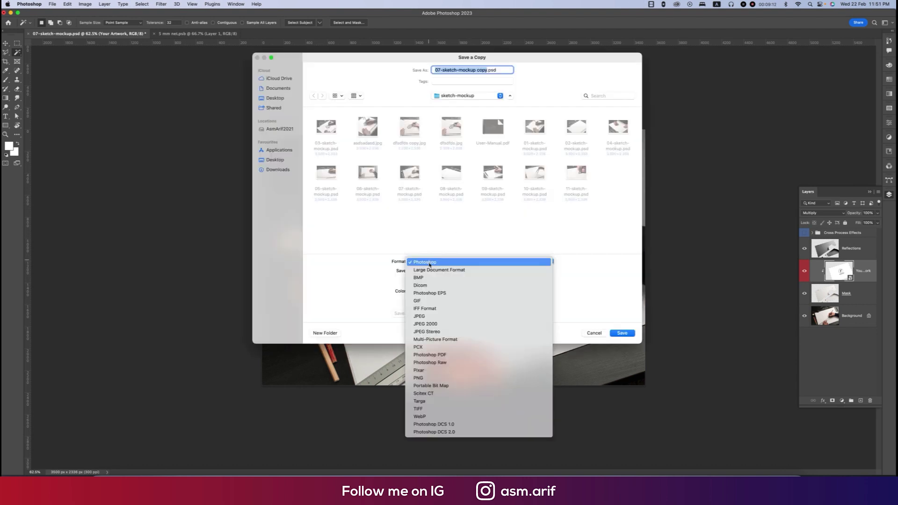
left_click(421, 316)
left_click(278, 169)
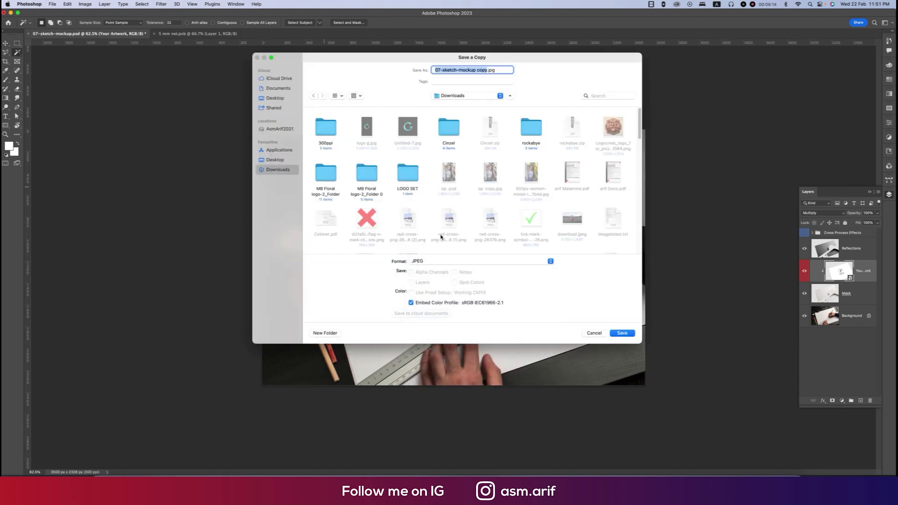
left_click(623, 333)
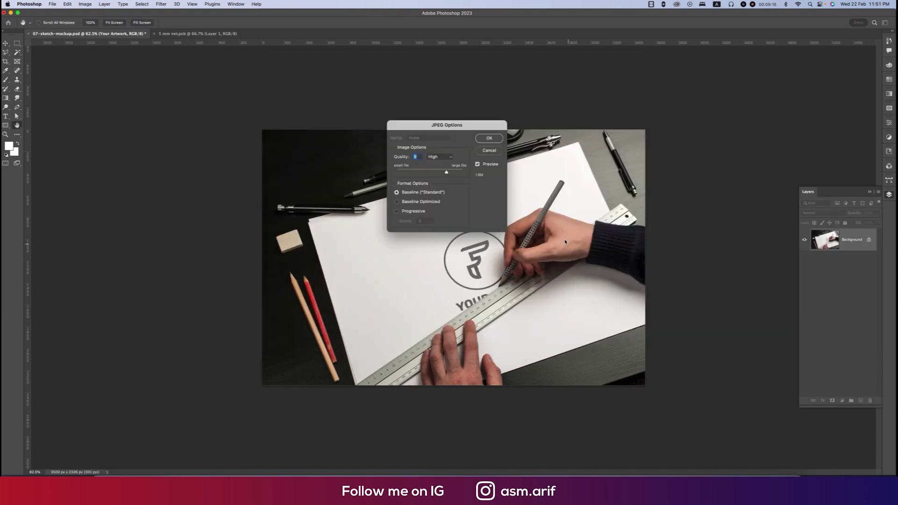
left_click(489, 138)
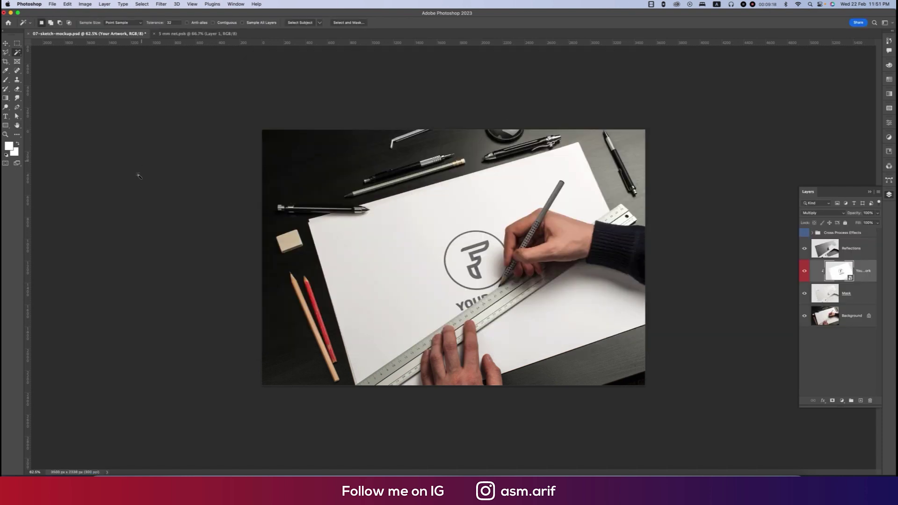
Activate the Move tool and deselect all layers of the sketch mockup.
left_click(6, 44)
left_click(160, 150)
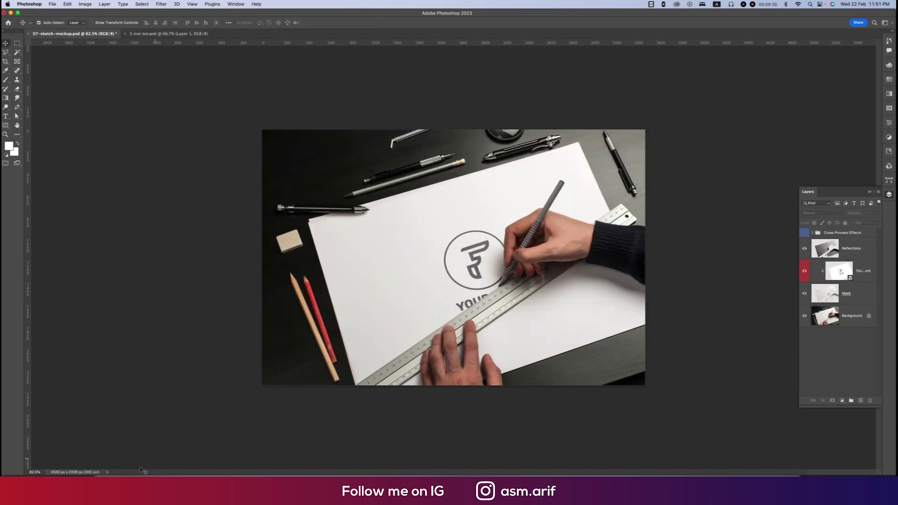
mouse_move(163, 465)
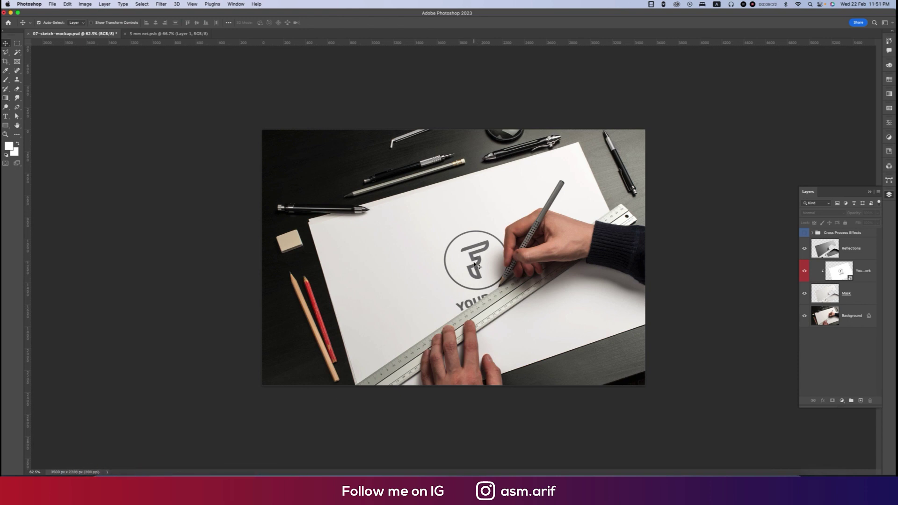